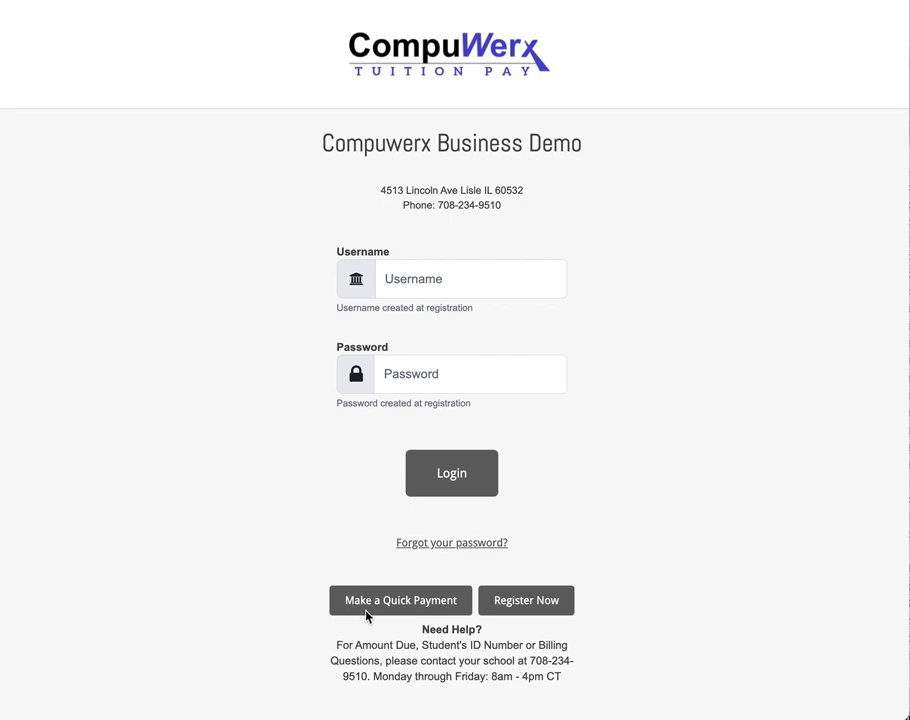
# Start a quick payment and log in with the student ID
pyautogui.click(376, 600)
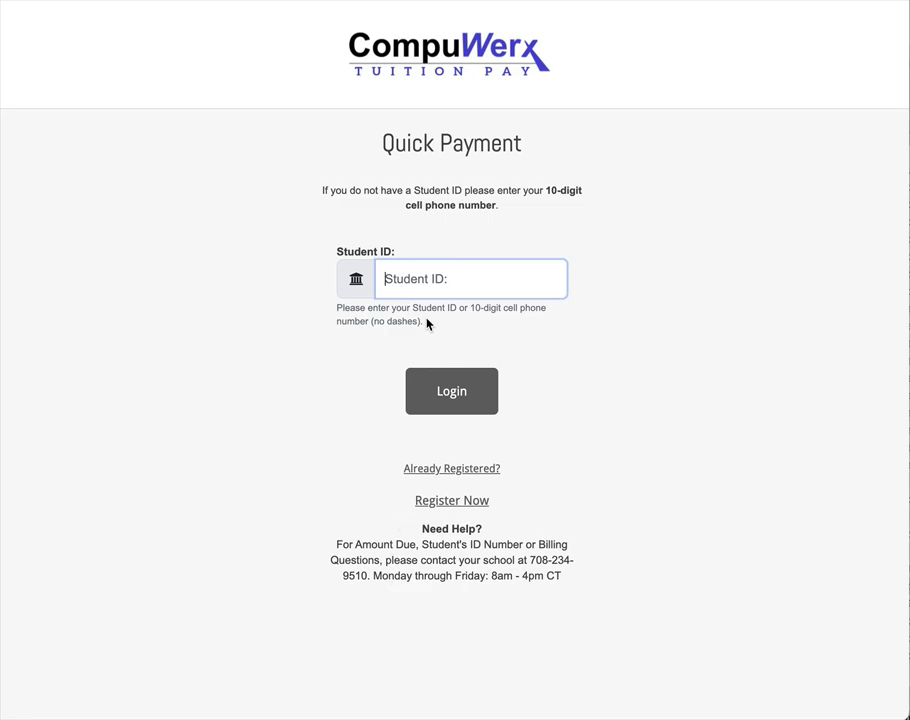
pyautogui.click(423, 280)
pyautogui.write('1234')
pyautogui.click(467, 400)
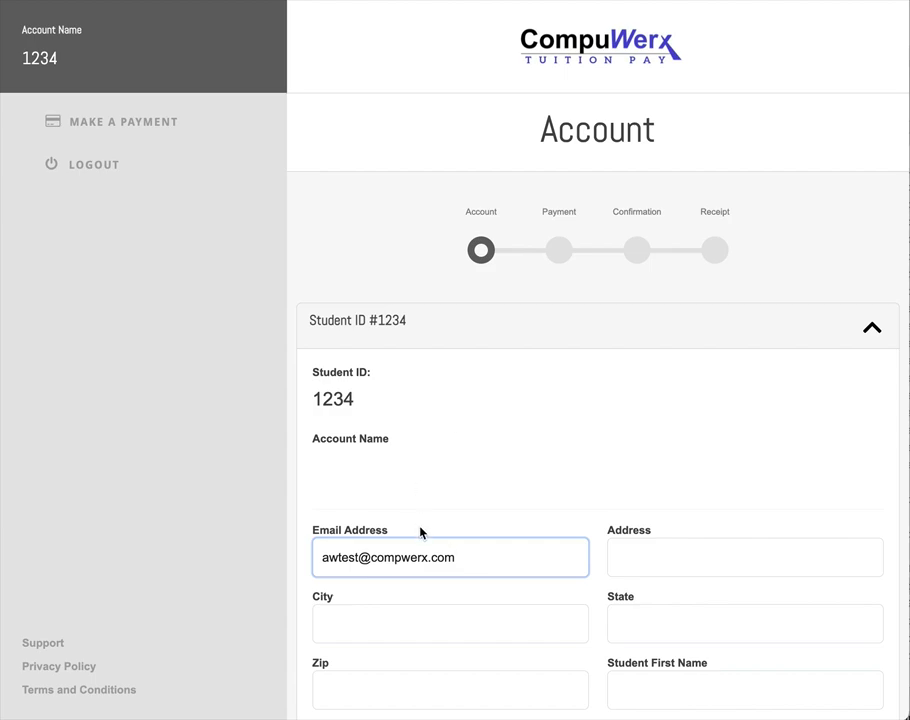
# Fill in the account's street address, city, state and zip code
pyautogui.scroll(-1, 497, 487)
pyautogui.scroll(-5, 497, 487)
pyautogui.moveTo(466, 317); pyautogui.dragTo(314, 322)
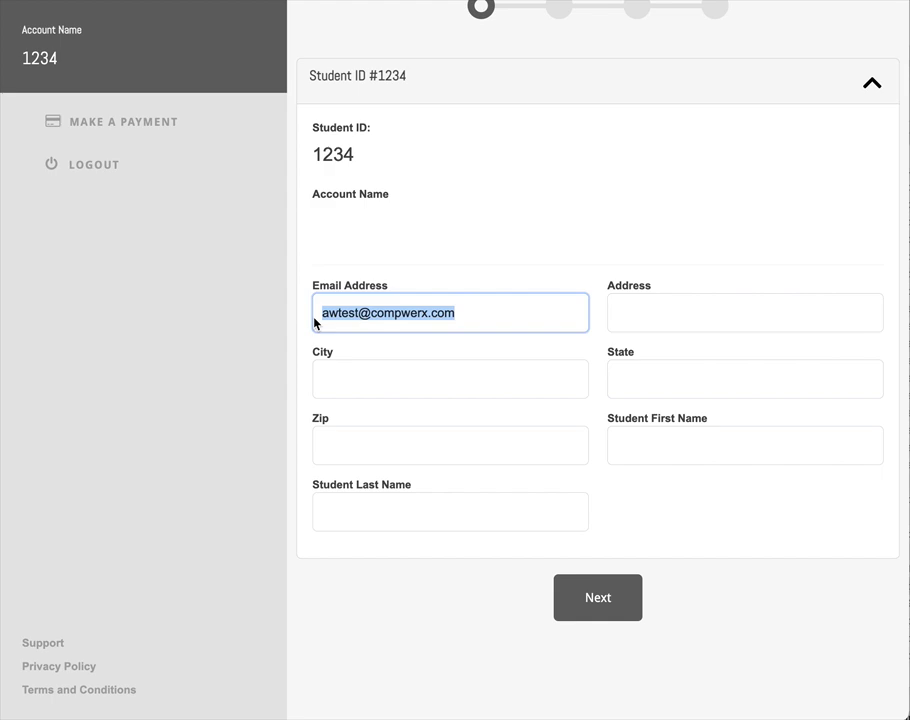
pyautogui.click(681, 317)
pyautogui.write('10')
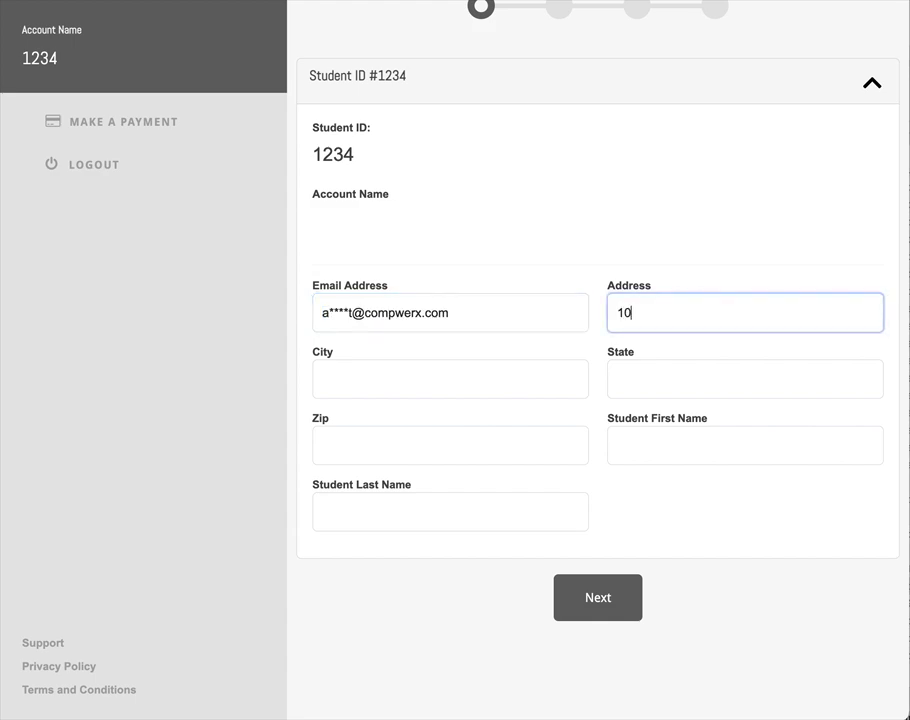
pyautogui.write('0 State St')
pyautogui.press('Tab')
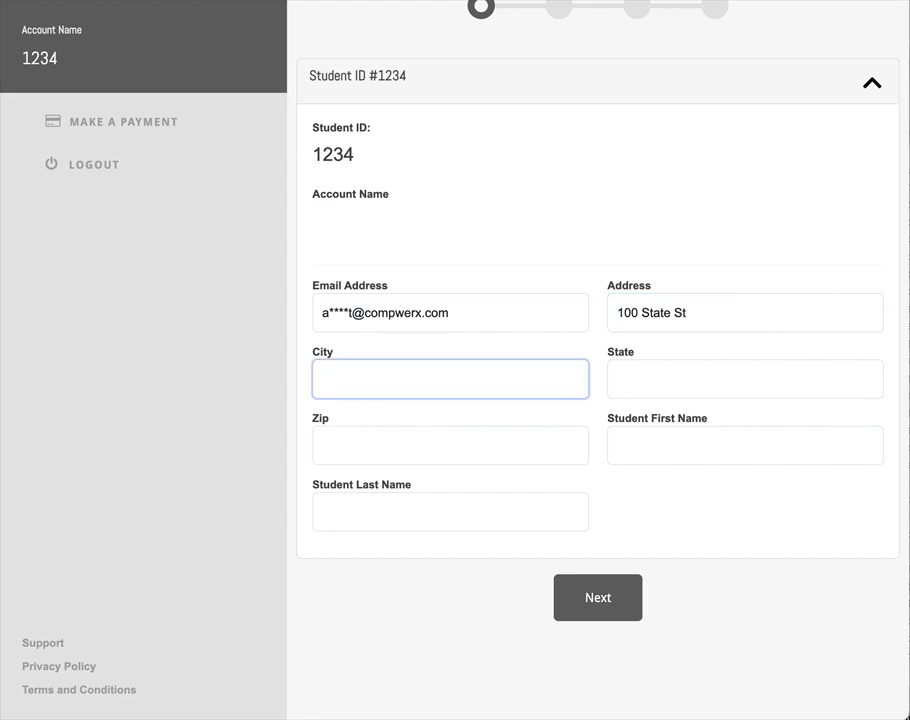
pyautogui.write('Anytown')
pyautogui.press('Tab')
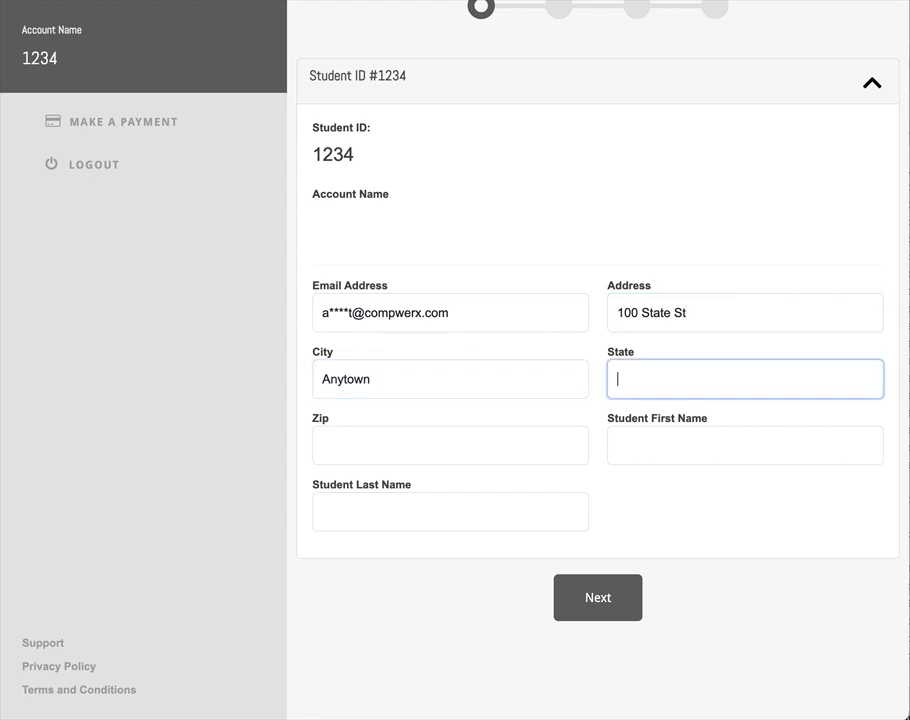
pyautogui.write('Illinois')
pyautogui.press('Tab')
pyautogui.write('54')
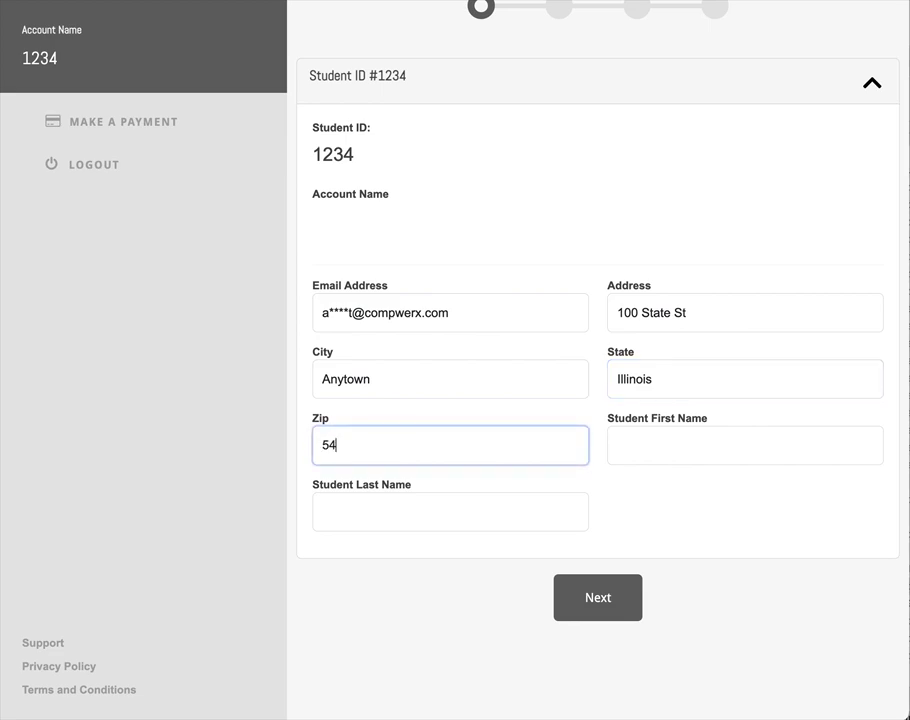
pyautogui.write('321')
pyautogui.press('Tab')
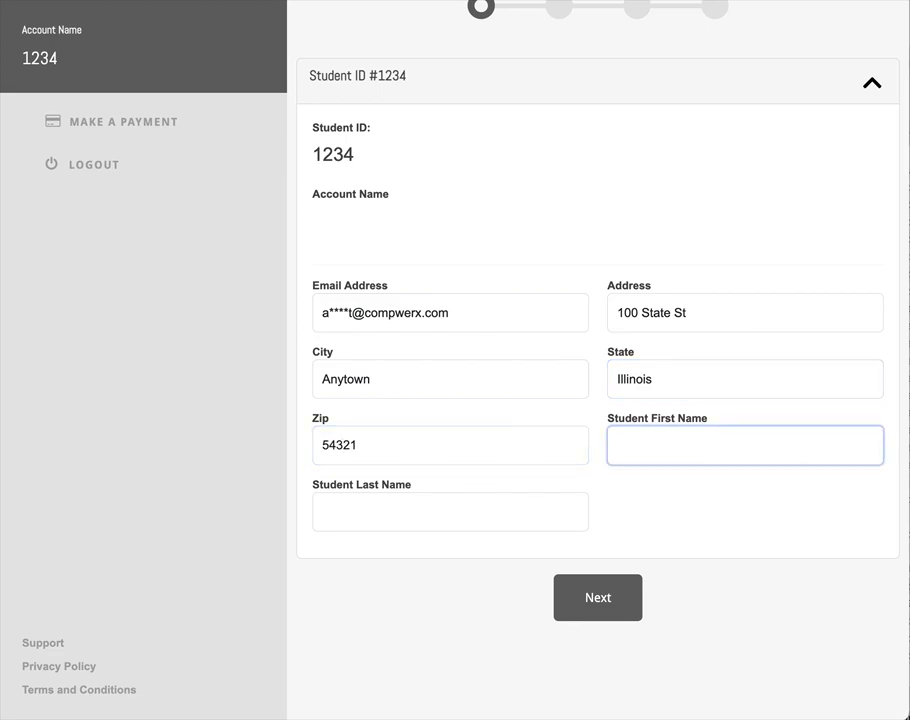
# Enter the student's first and last name and proceed to the payment page
pyautogui.write('Joes')
pyautogui.press('Tab')
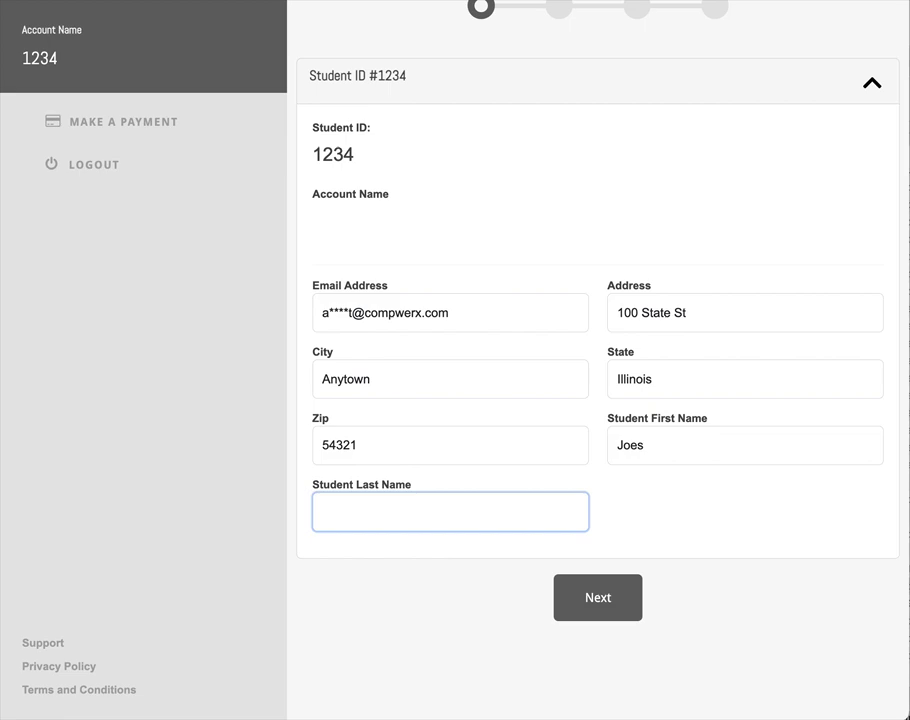
pyautogui.write('Smith')
pyautogui.click(617, 607)
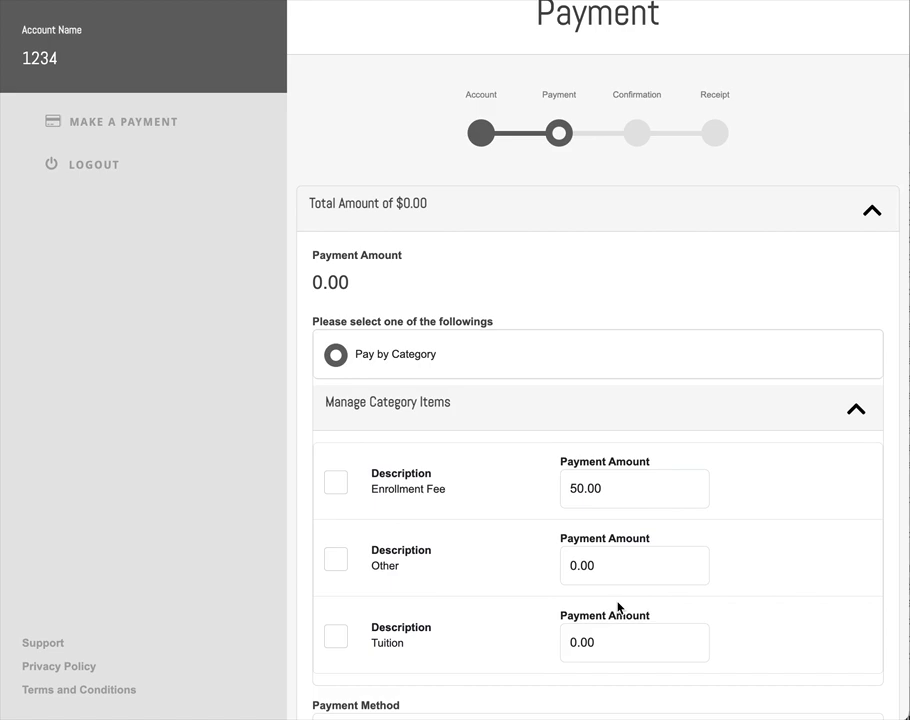
# Set the Other payment amount to 50.00 and include both the Other and Enrollment Fee items in the payment
pyautogui.scroll(-2, 619, 607)
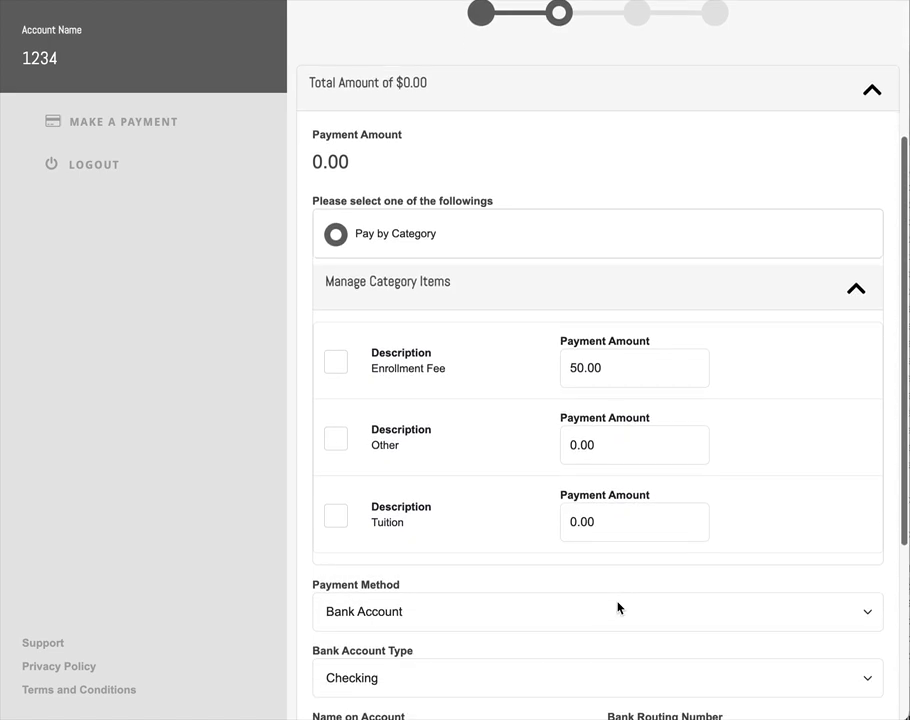
pyautogui.click(567, 454)
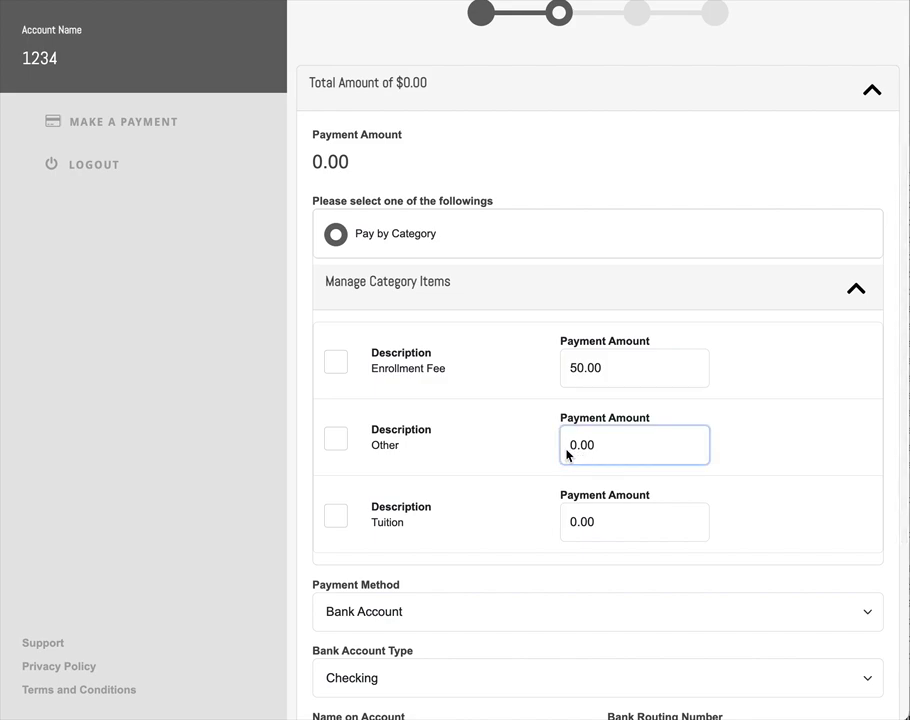
pyautogui.write('5')
pyautogui.click(335, 440)
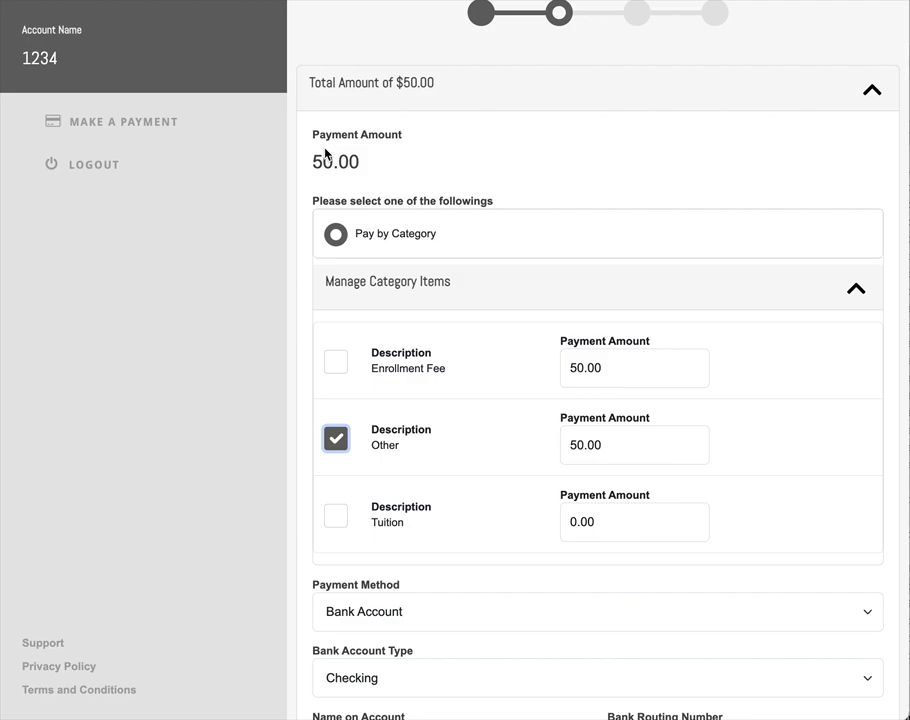
pyautogui.click(336, 364)
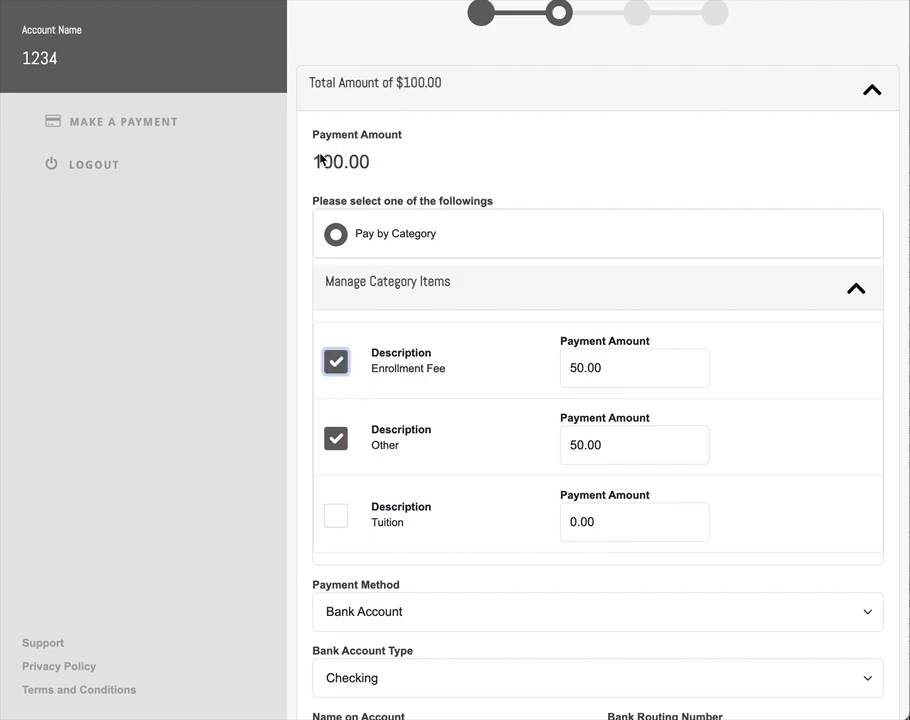
# Set the Tuition payment amount to 500.00 and include that item in the payment
pyautogui.click(572, 529)
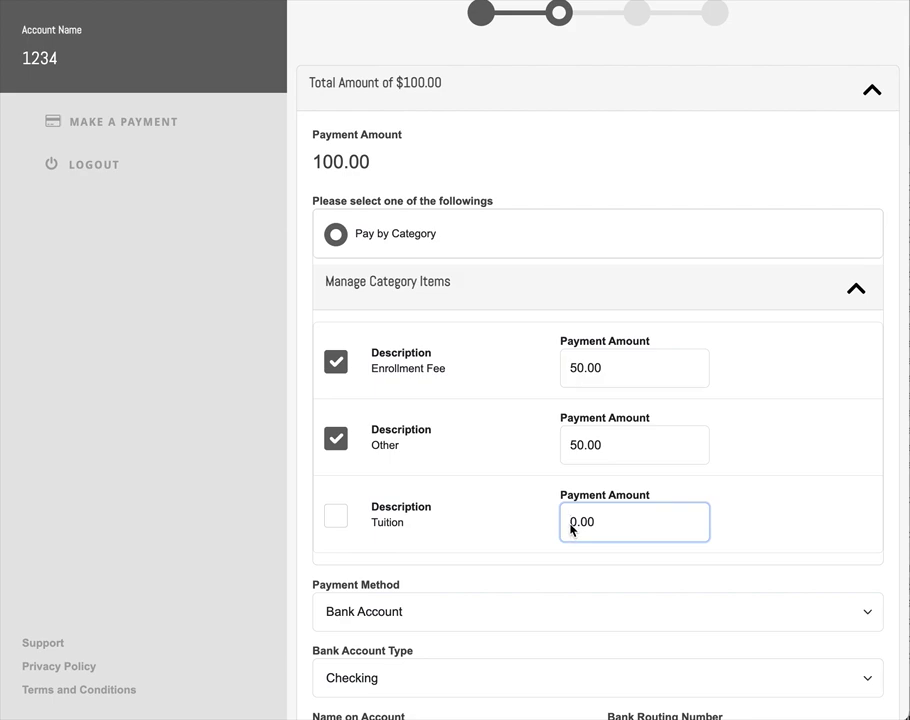
pyautogui.write('50')
pyautogui.scroll(-1, 514, 534)
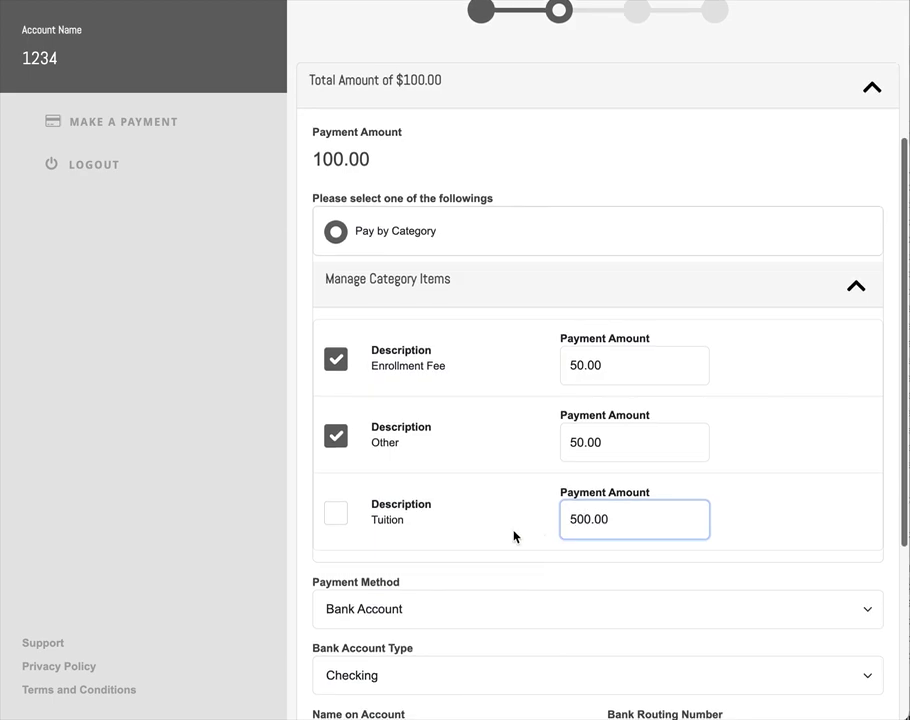
pyautogui.click(338, 512)
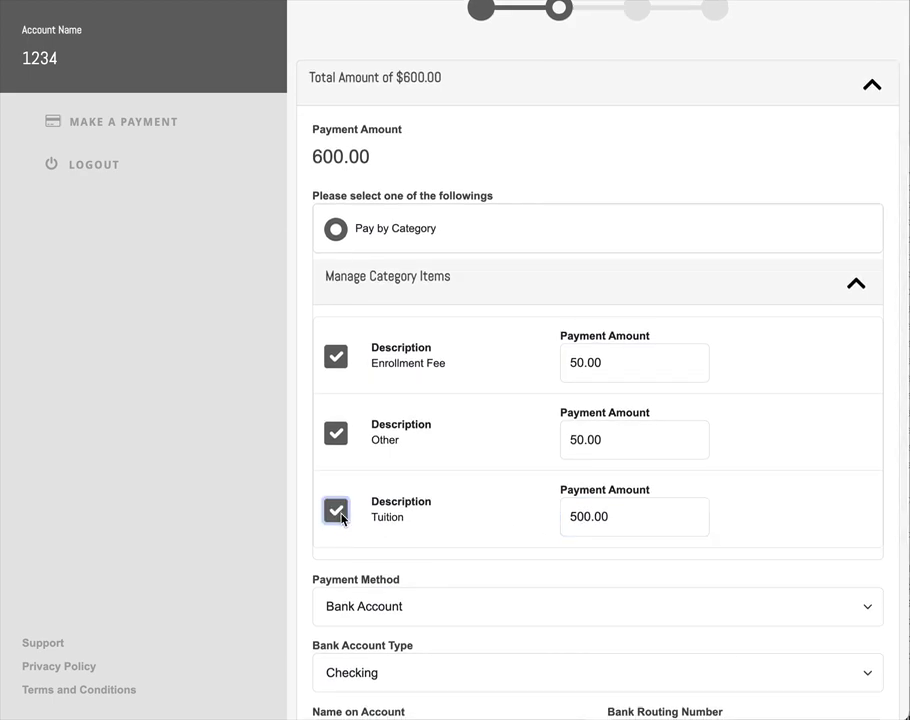
# Examine the bank account types and the account fields required for the Bank Account payment method
pyautogui.scroll(-5, 341, 517)
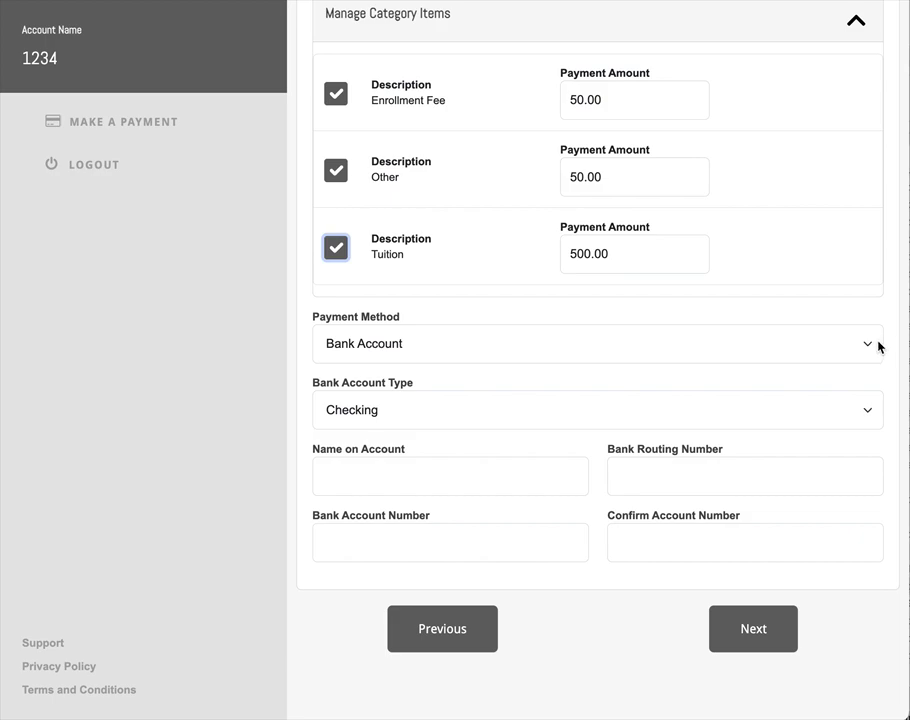
pyautogui.click(871, 416)
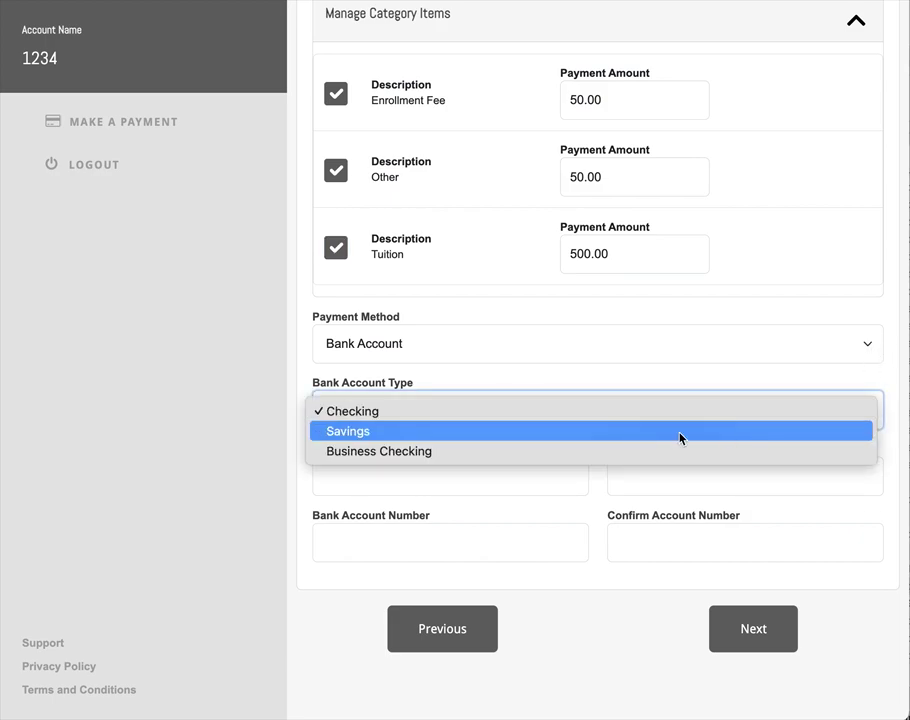
pyautogui.click(518, 443)
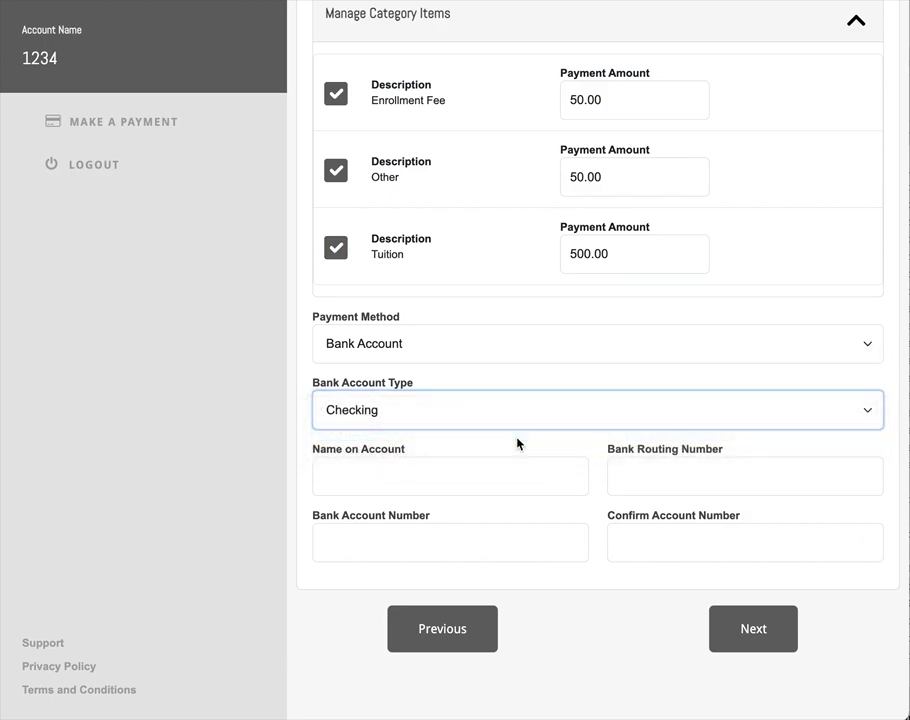
pyautogui.click(873, 412)
pyautogui.click(682, 391)
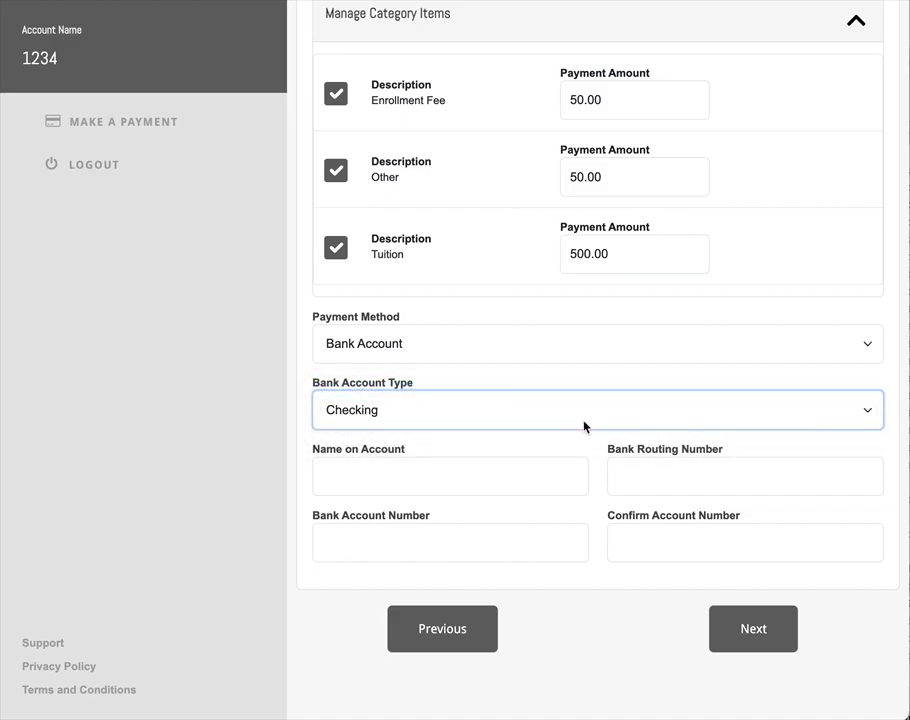
pyautogui.click(480, 477)
pyautogui.click(687, 479)
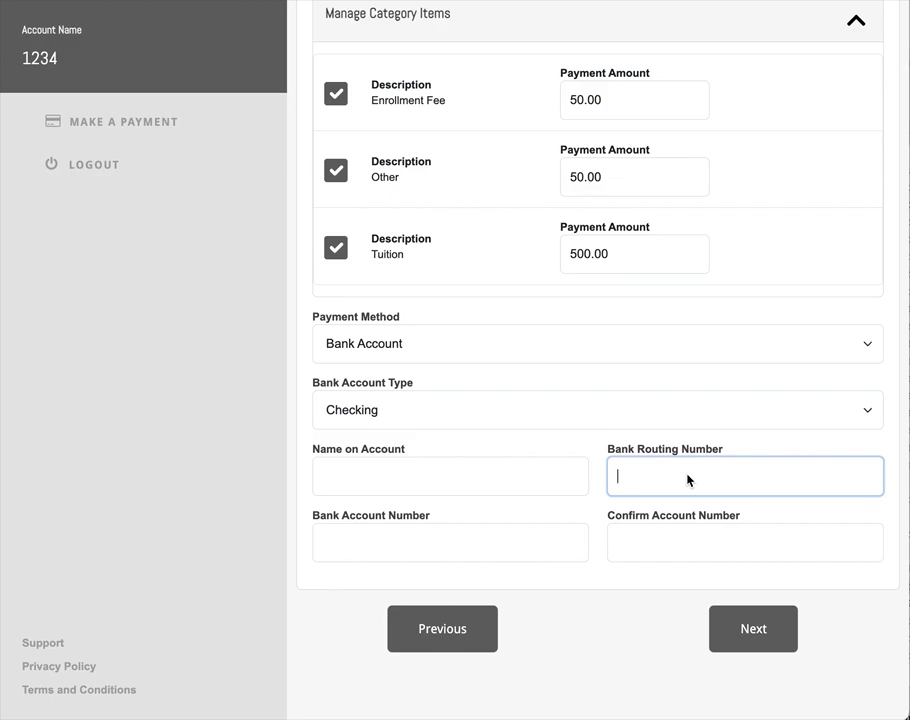
pyautogui.click(866, 344)
pyautogui.click(640, 341)
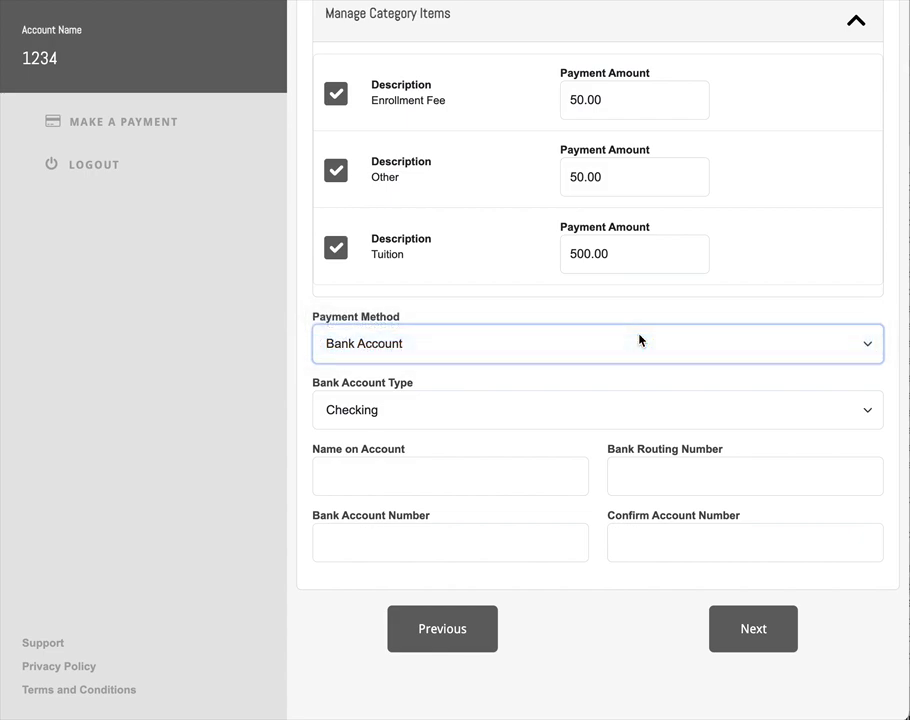
# Choose Credit/Debit Card as the payment method and enter the card number and the cardholder's name
pyautogui.click(867, 344)
pyautogui.click(711, 331)
pyautogui.click(497, 404)
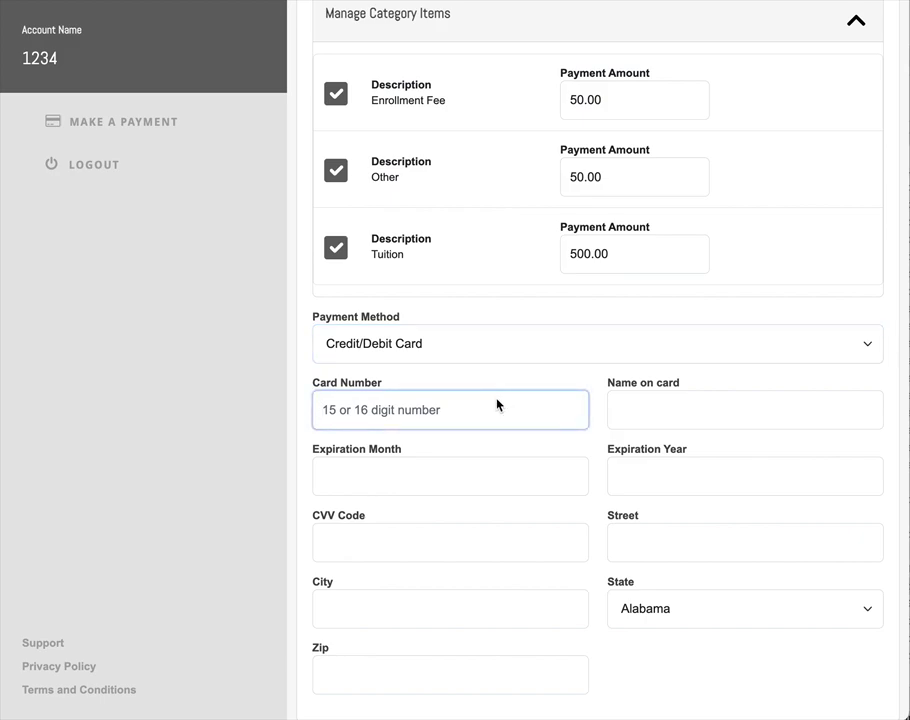
pyautogui.write('6011000000000012')
pyautogui.click(689, 418)
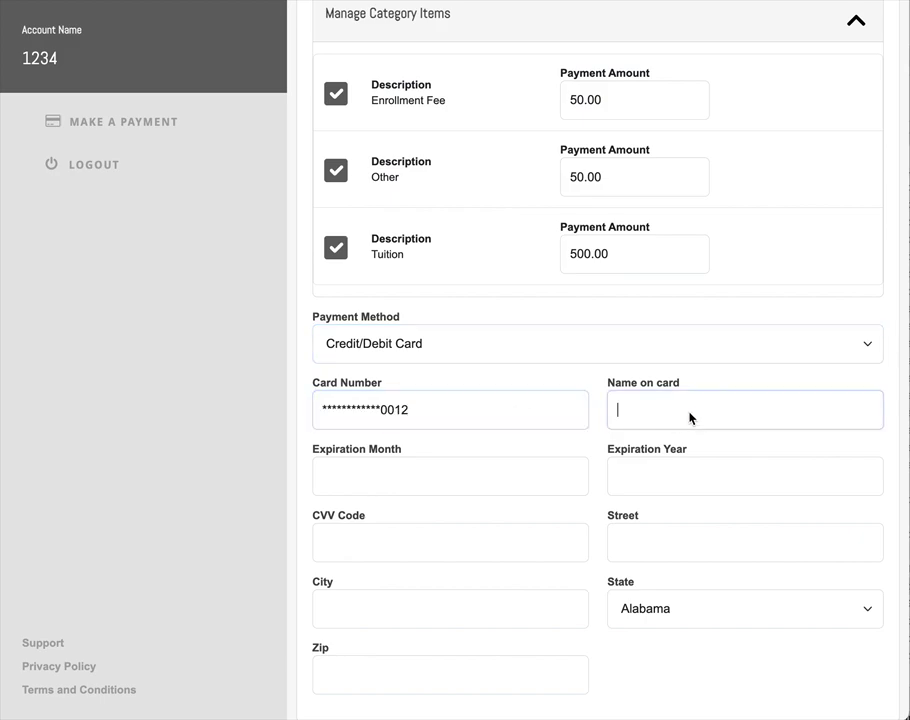
pyautogui.write('Joe ')
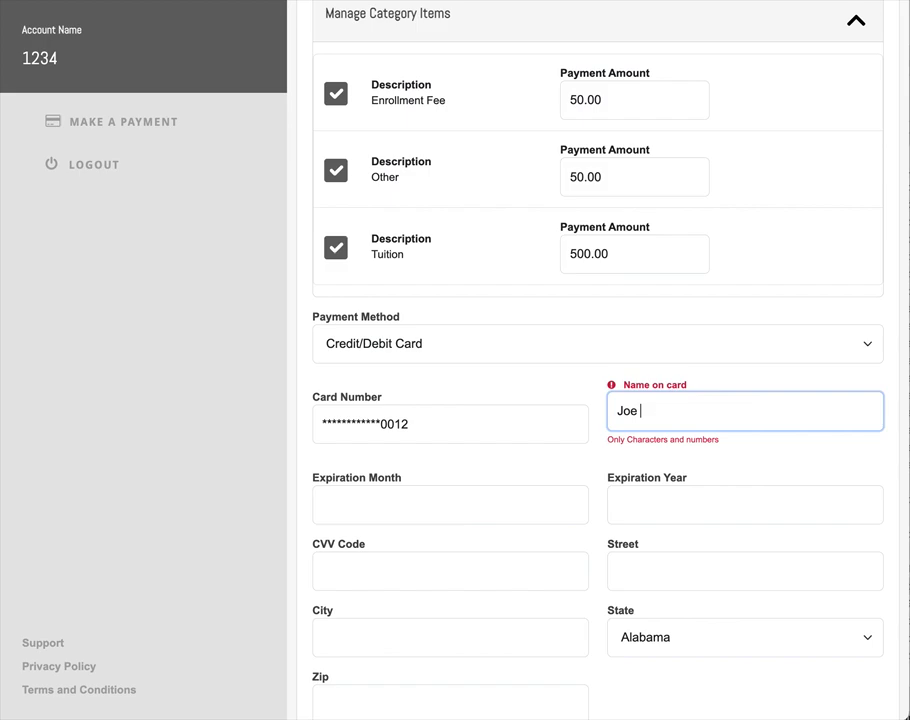
pyautogui.write('Smith')
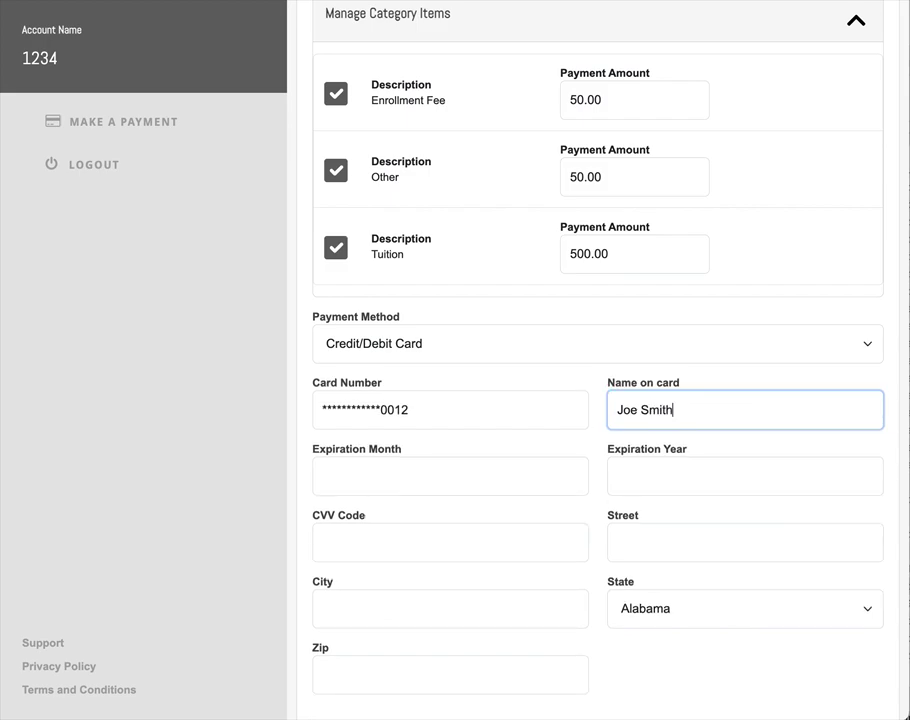
# Enter the card's expiration month, expiration year and CVV code
pyautogui.press('Tab')
pyautogui.write('06')
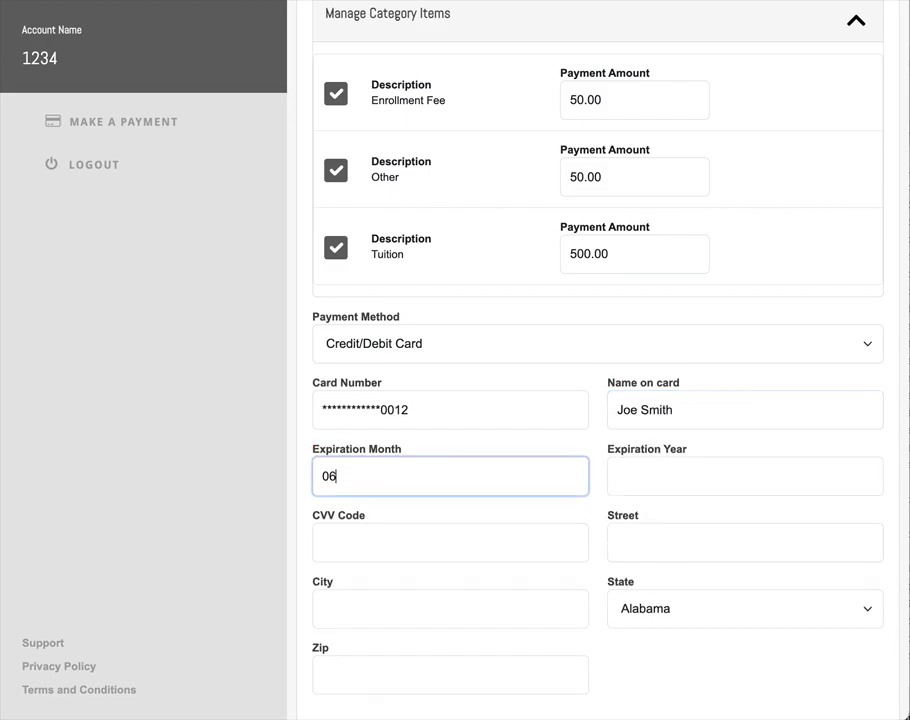
pyautogui.press('Tab')
pyautogui.write('2026')
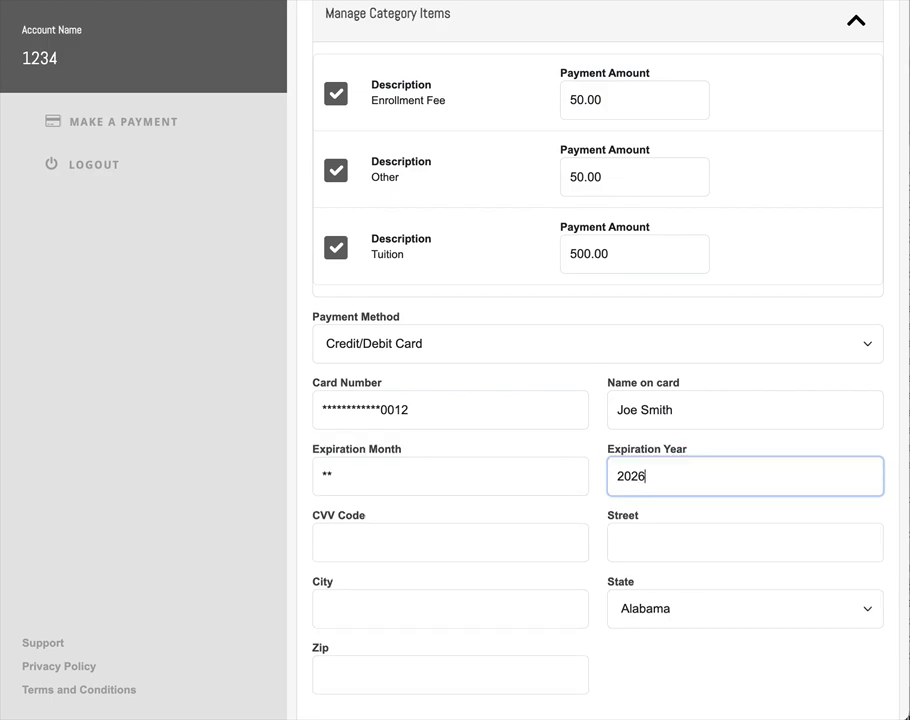
pyautogui.press('Tab')
pyautogui.write('123')
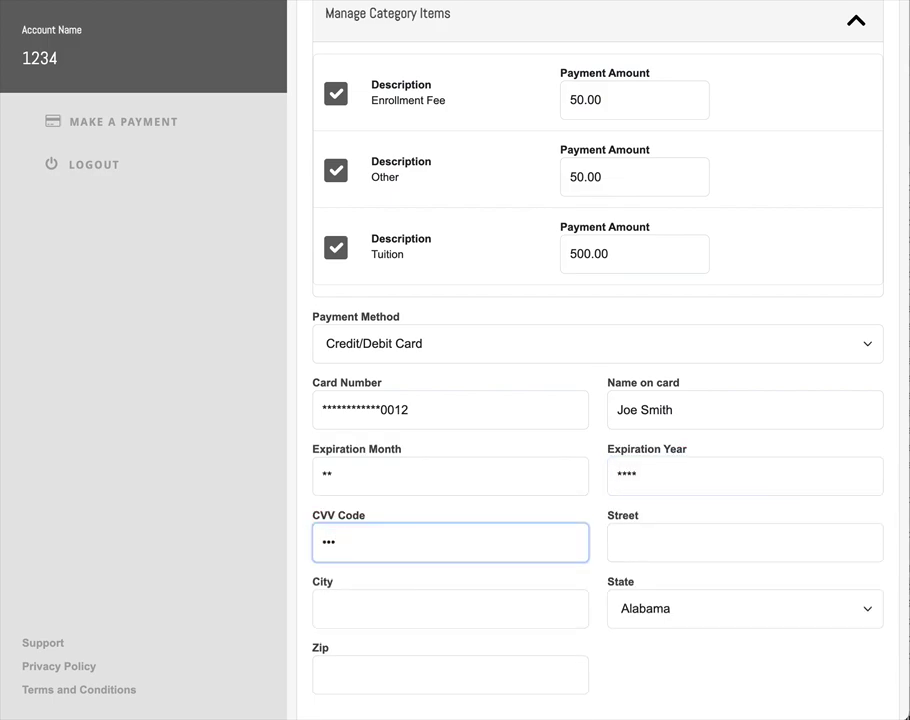
# Enter the street of the card's billing address
pyautogui.press('Tab')
pyautogui.write('100')
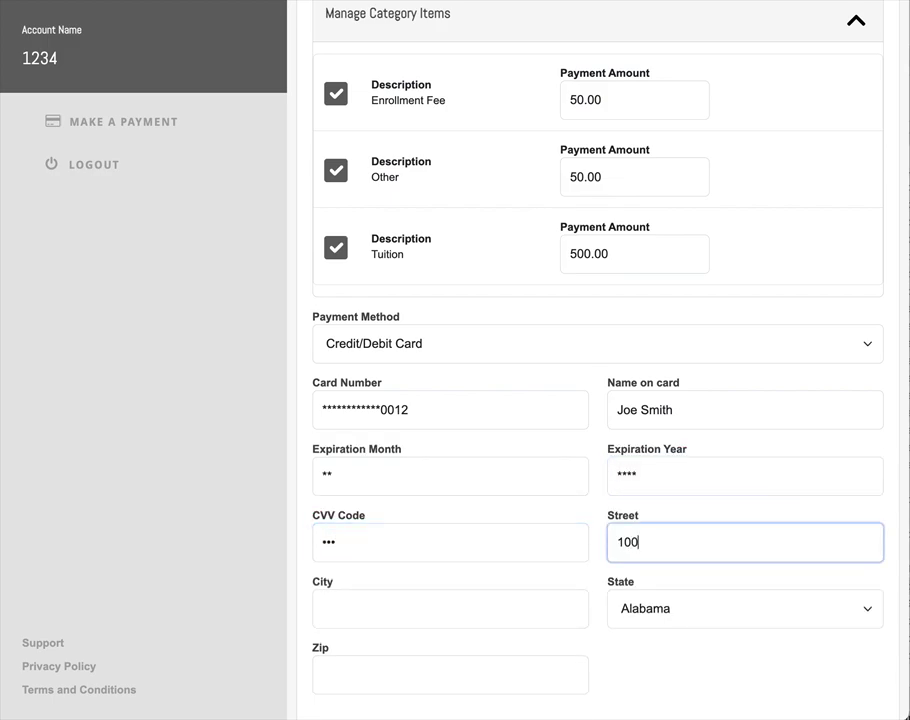
pyautogui.write(' State St.')
pyautogui.press('Tab')
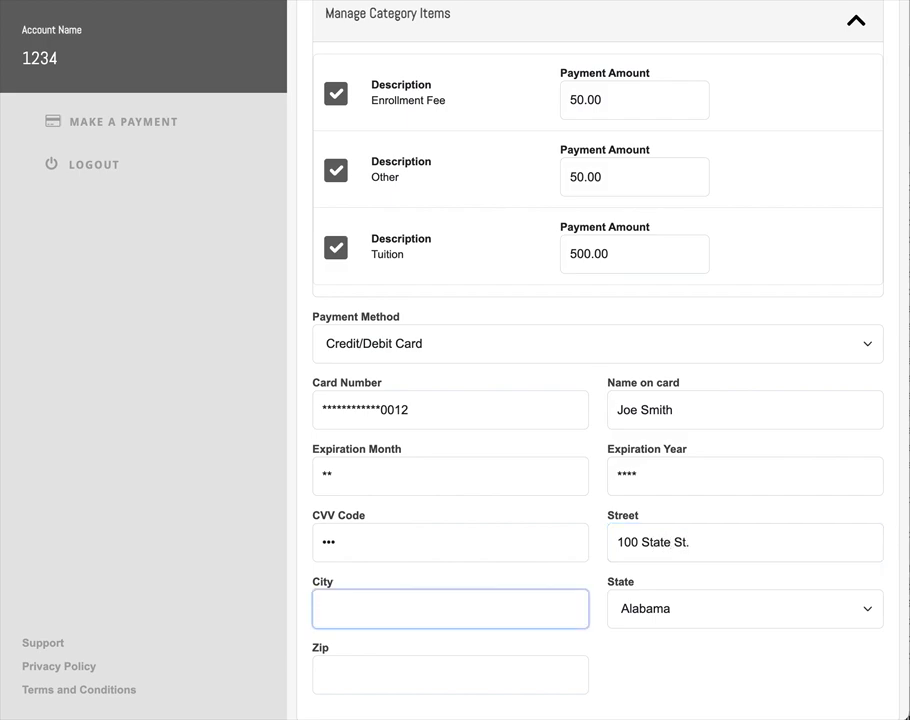
# Enter the billing city and choose Illinois as the state
pyautogui.write('an')
pyautogui.press('BackSpace')
pyautogui.press('BackSpace')
pyautogui.write('Anytown')
pyautogui.press('Tab')
pyautogui.write('il')
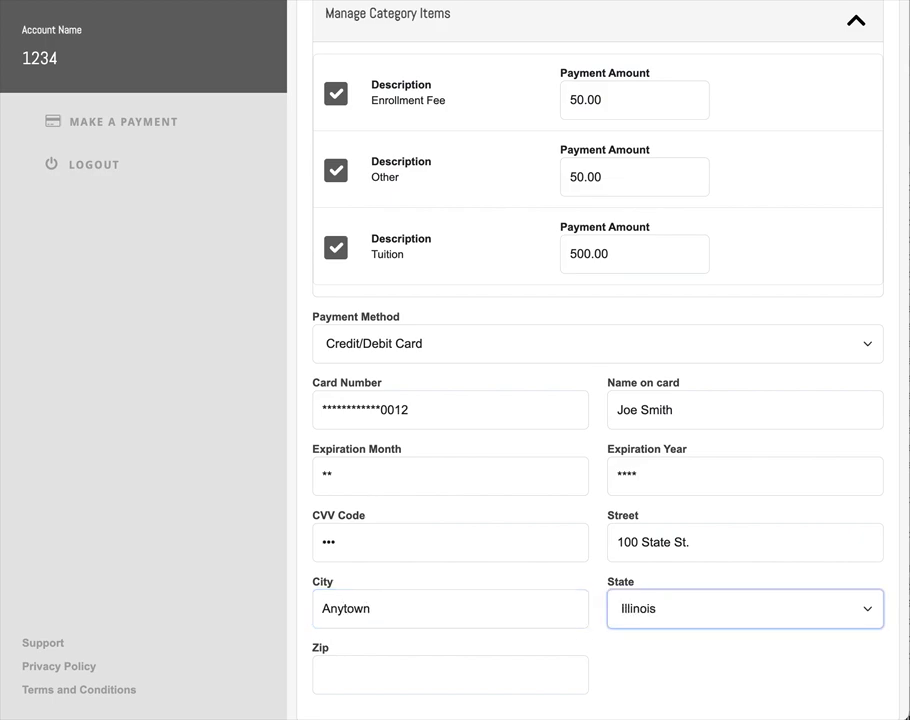
pyautogui.press('Tab')
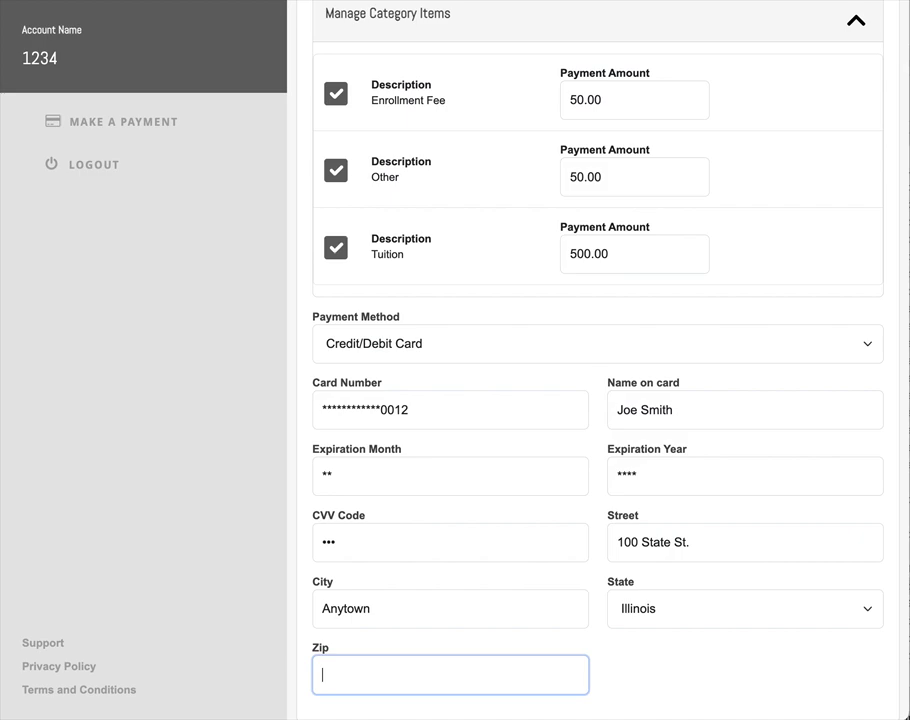
# Enter the five-digit billing zip code and proceed to the payment confirmation
pyautogui.write('6')
pyautogui.press('BackSpace')
pyautogui.write('54')
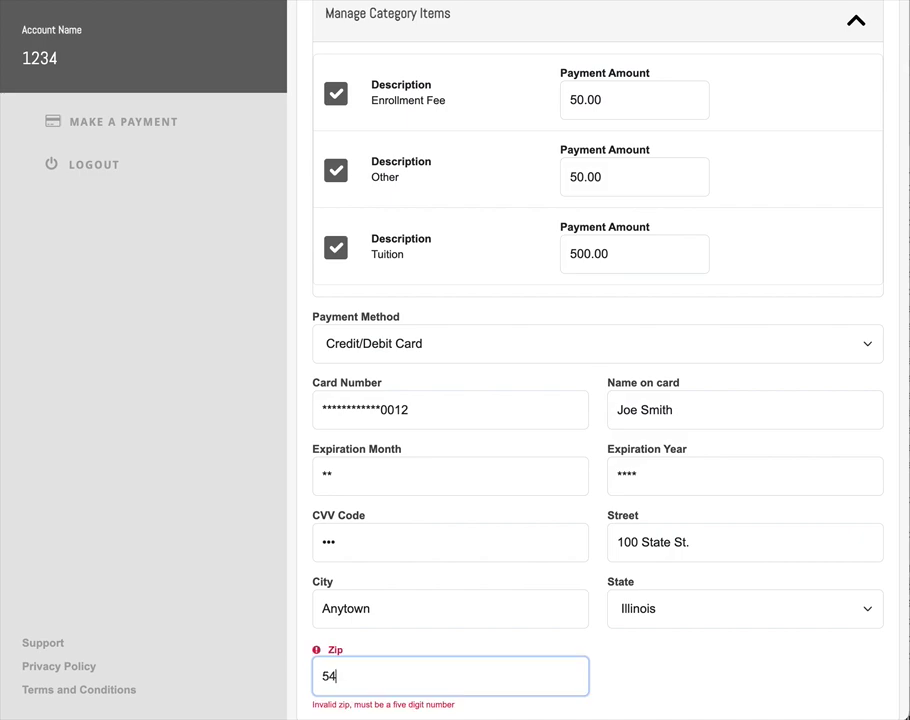
pyautogui.write('321')
pyautogui.scroll(-3, 598, 360)
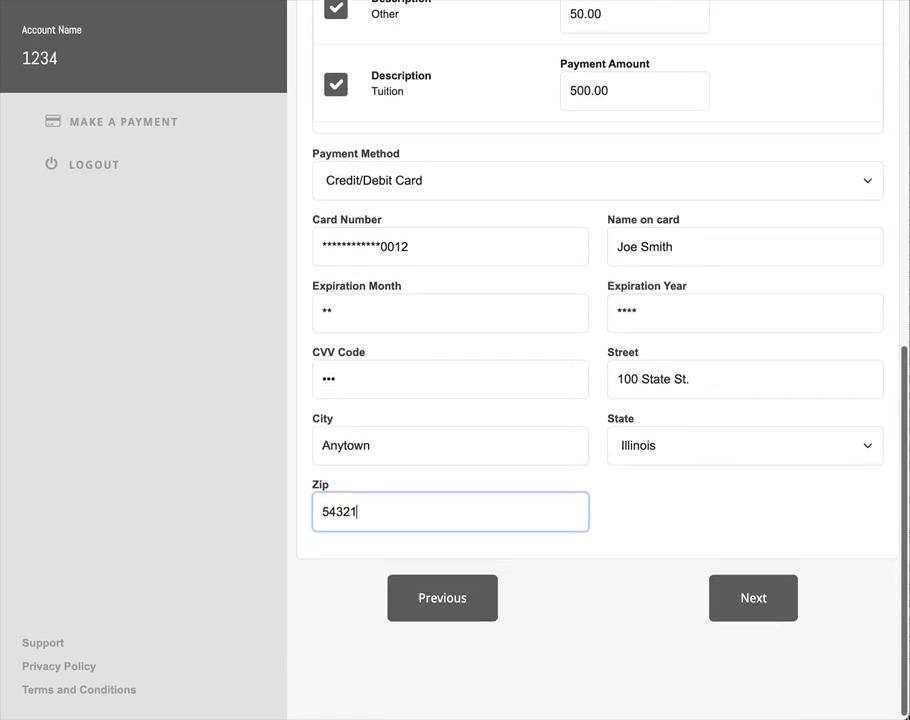
pyautogui.click(753, 593)
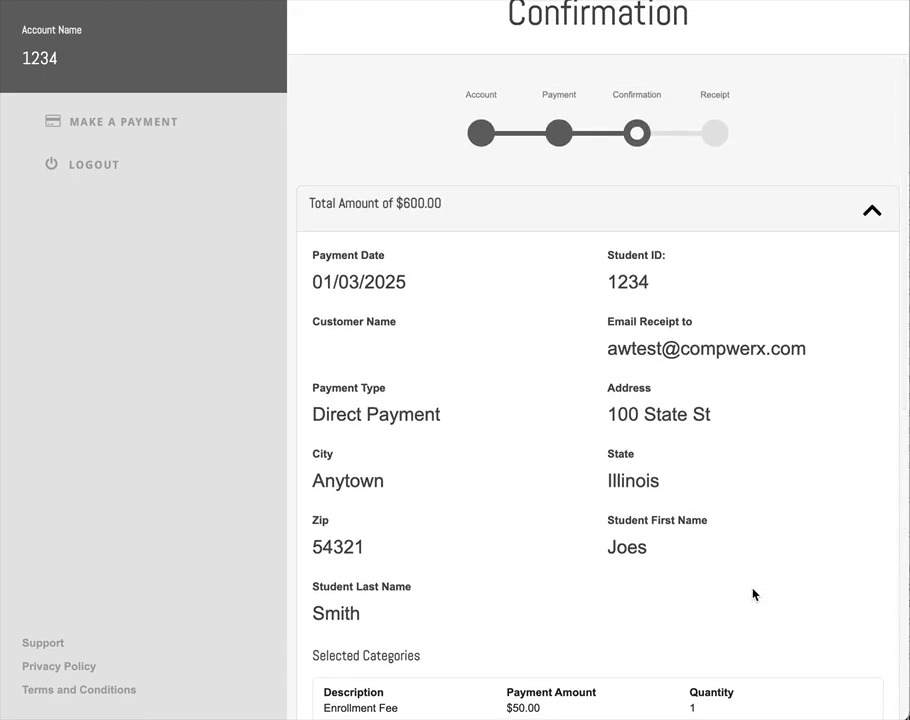
# Review the confirmation details, and go back to the payment details to exclude the Enrollment Fee item from the payment
pyautogui.scroll(-5, 753, 593)
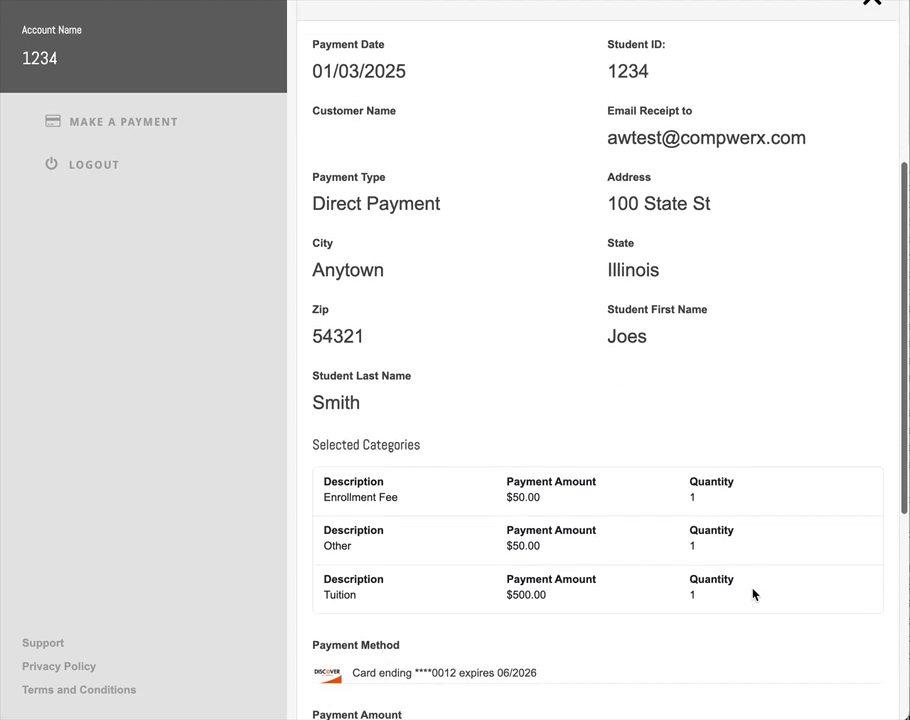
pyautogui.scroll(-4, 753, 594)
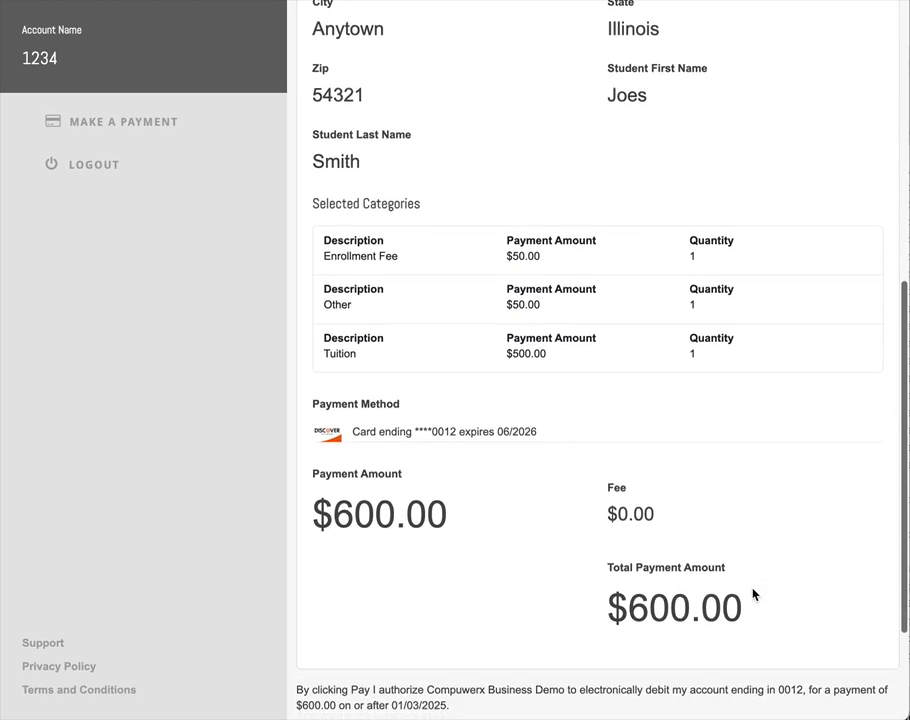
pyautogui.scroll(-2, 753, 594)
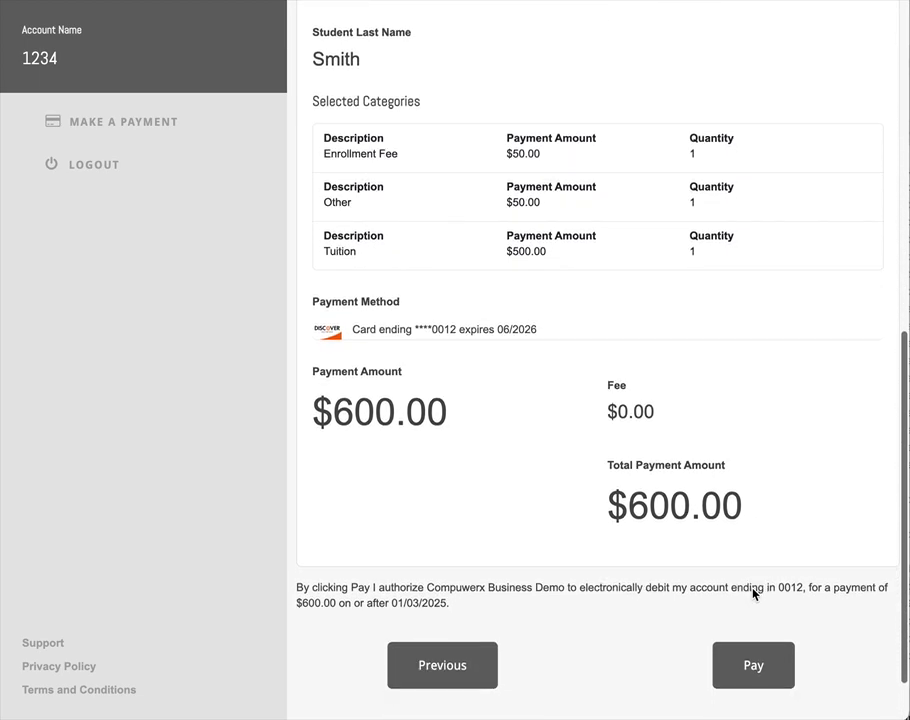
pyautogui.scroll(-1, 753, 594)
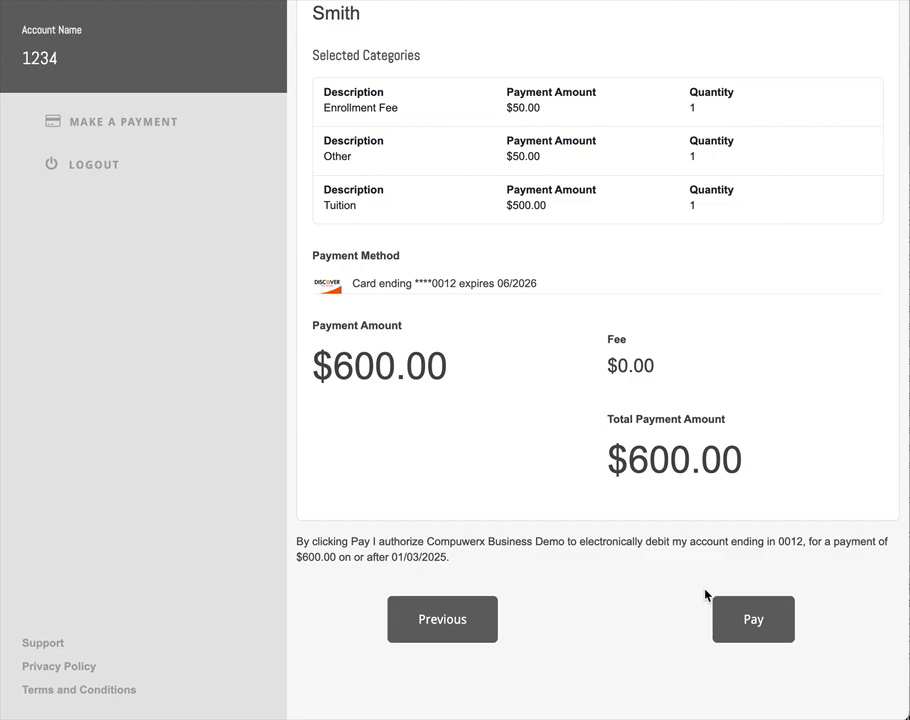
pyautogui.click(433, 621)
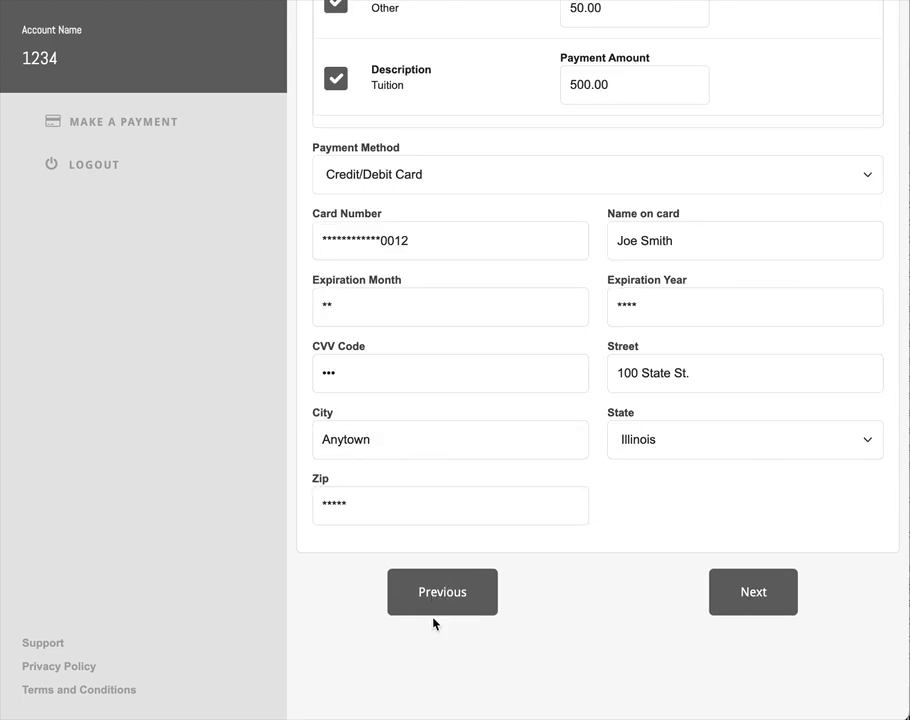
pyautogui.scroll(4, 583, 396)
pyautogui.scroll(2, 583, 396)
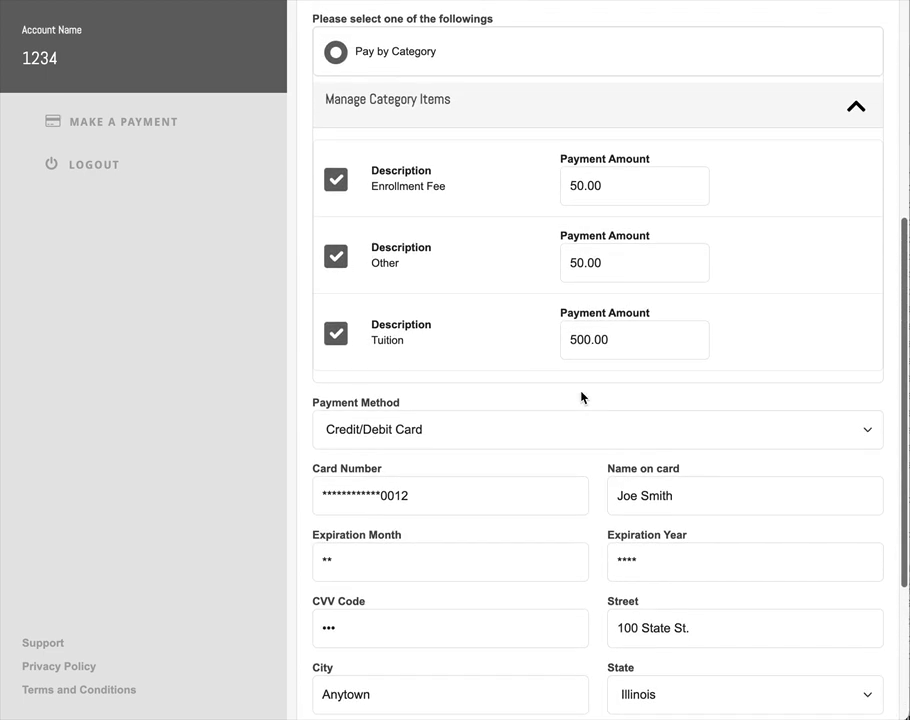
pyautogui.scroll(-1, 345, 169)
pyautogui.click(336, 158)
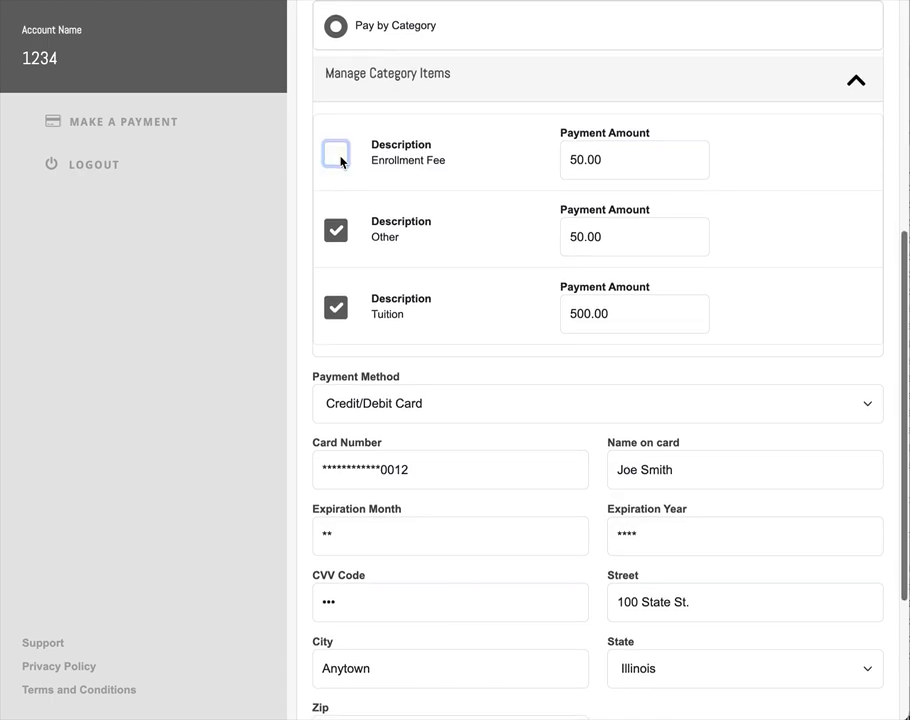
# Continue to the confirmation with only the Other and Tuition items selected, and submit the payment
pyautogui.scroll(-2, 528, 341)
pyautogui.scroll(3, 528, 341)
pyautogui.scroll(5, 528, 341)
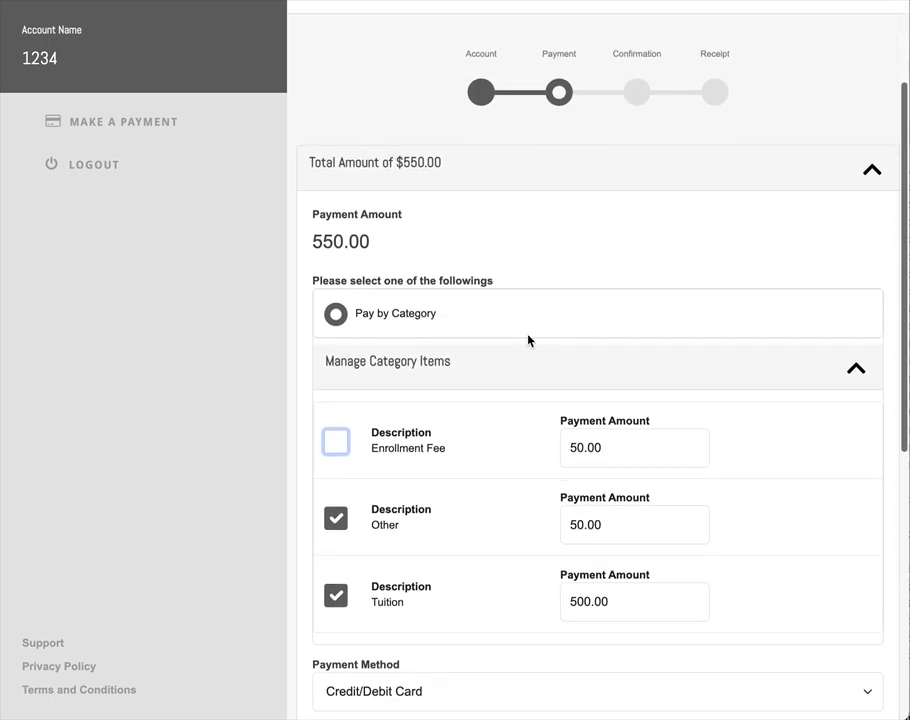
pyautogui.scroll(-8, 528, 341)
pyautogui.scroll(-2, 528, 341)
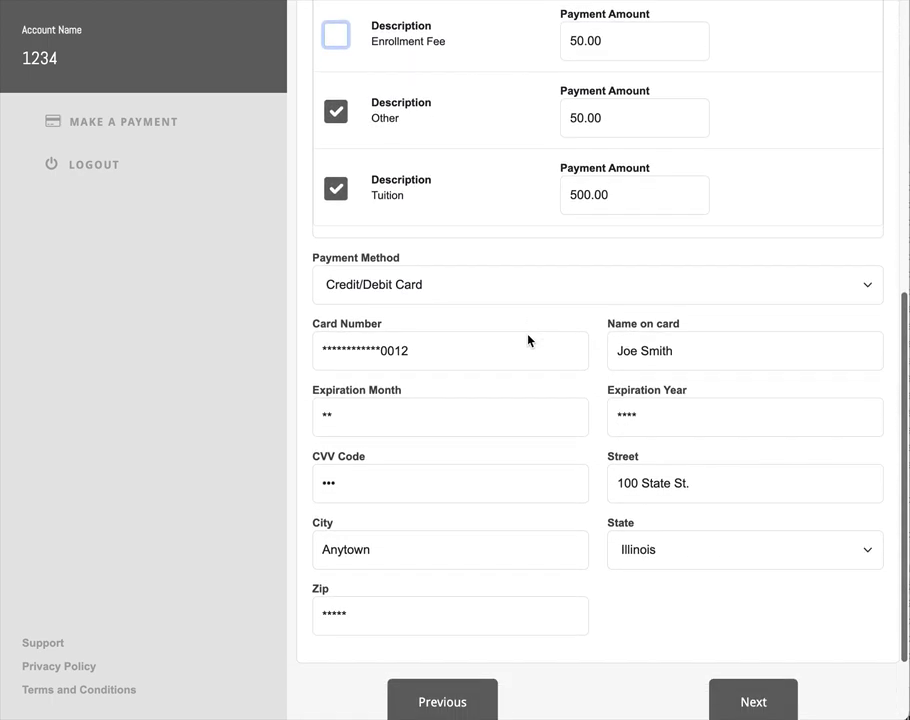
pyautogui.click(770, 650)
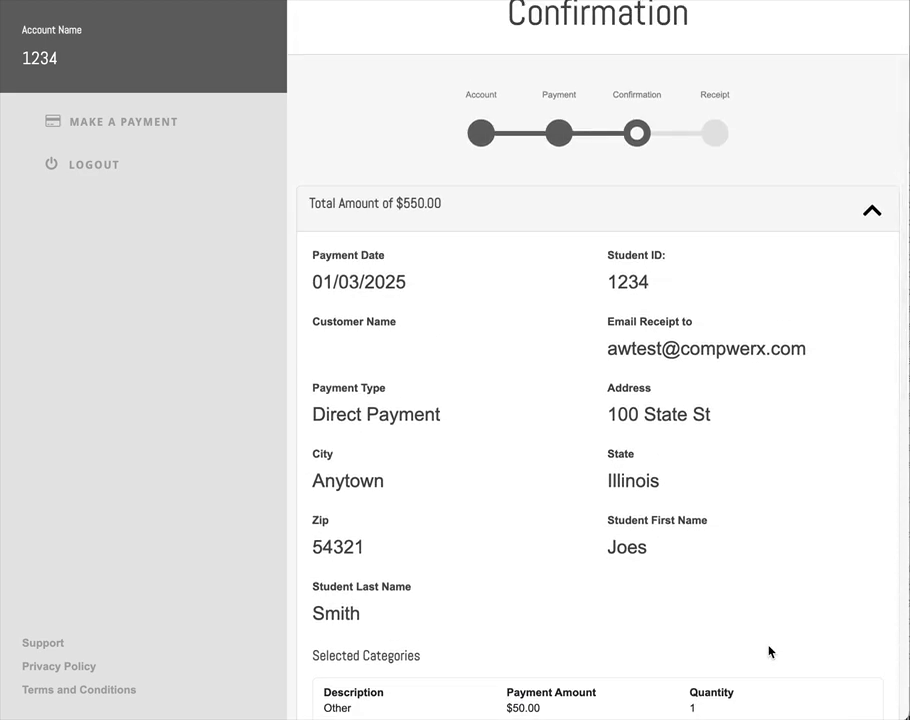
pyautogui.scroll(-11, 754, 619)
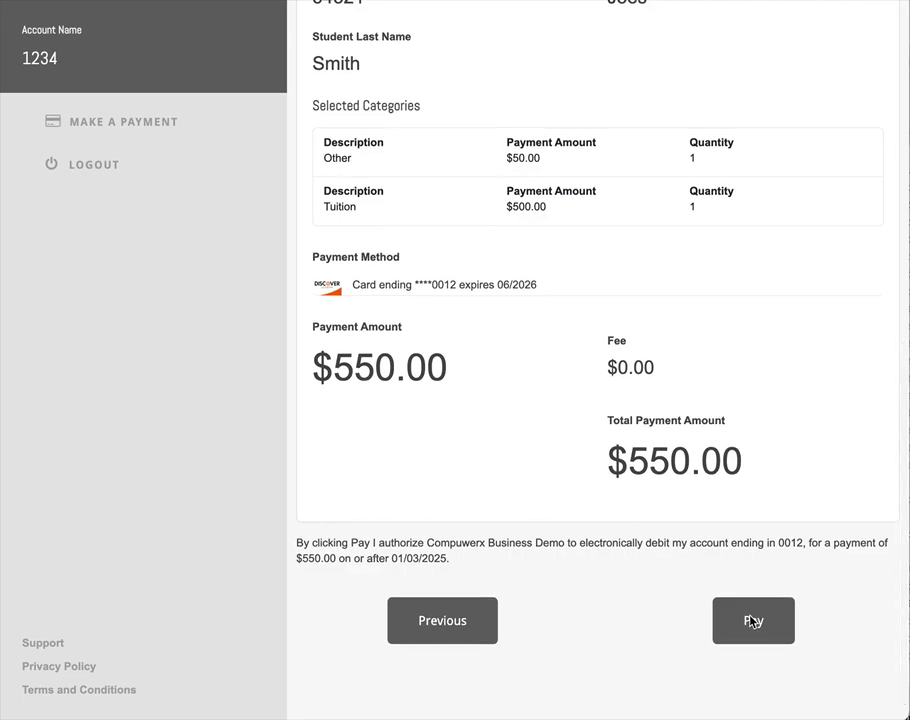
pyautogui.click(752, 621)
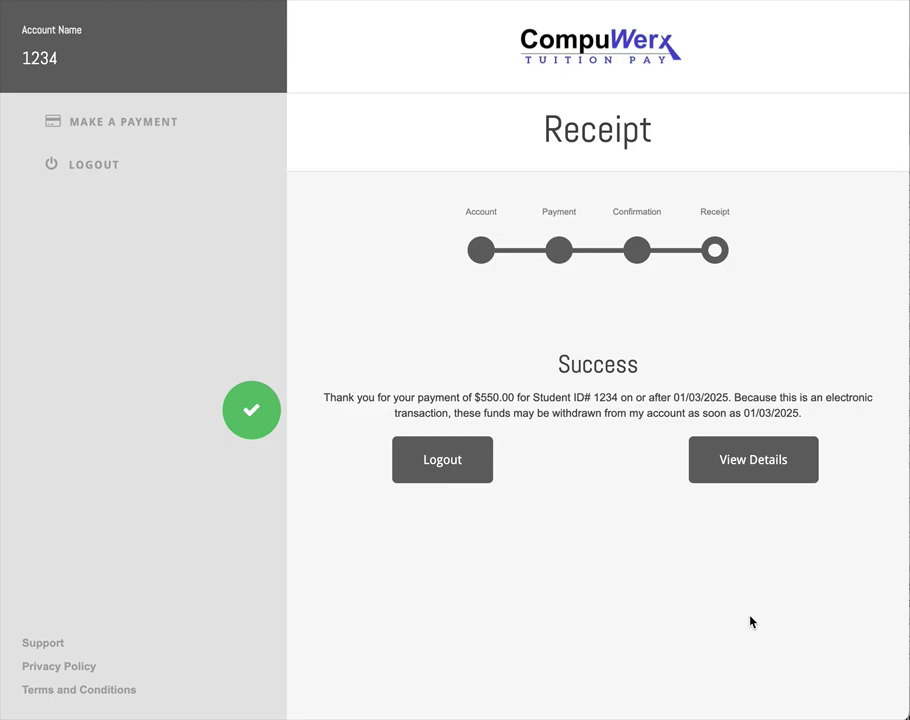
# Open the details of the completed payment's receipt and bring up its print preview
pyautogui.click(751, 461)
pyautogui.scroll(-5, 751, 467)
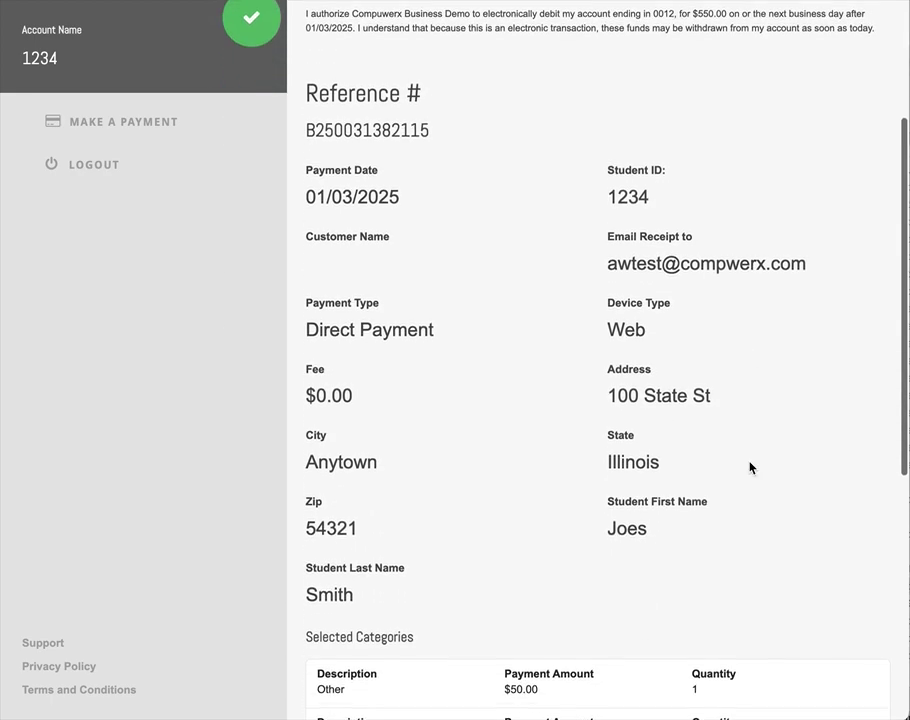
pyautogui.scroll(-3, 751, 467)
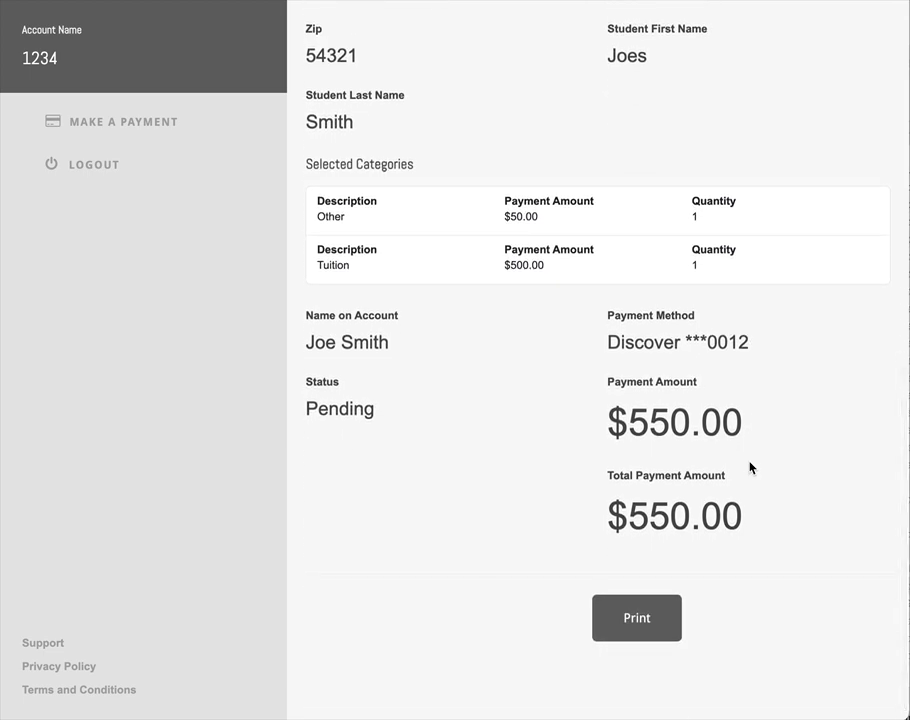
pyautogui.click(626, 626)
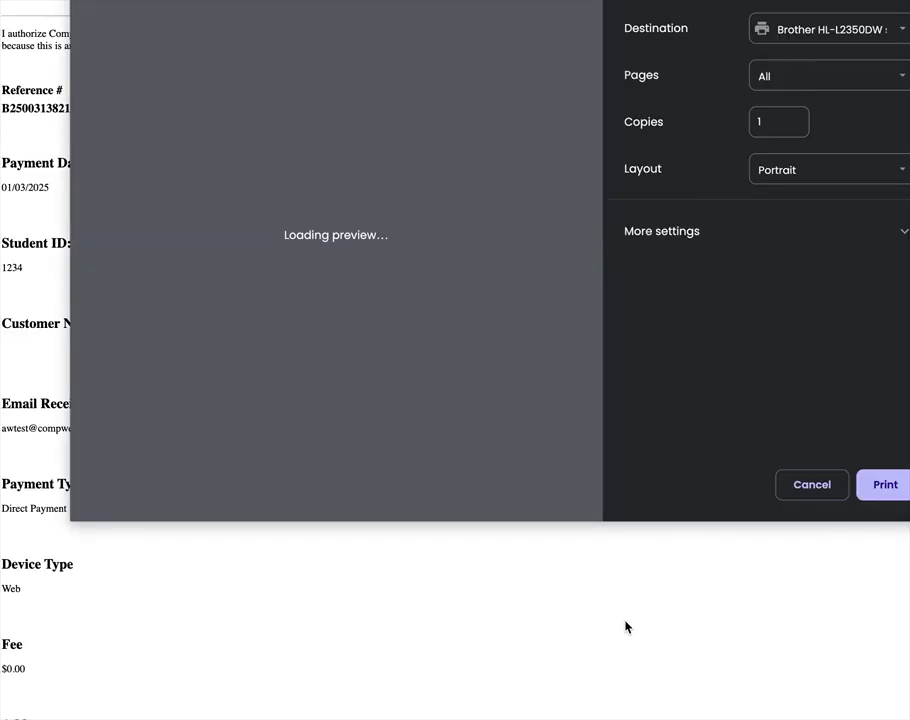